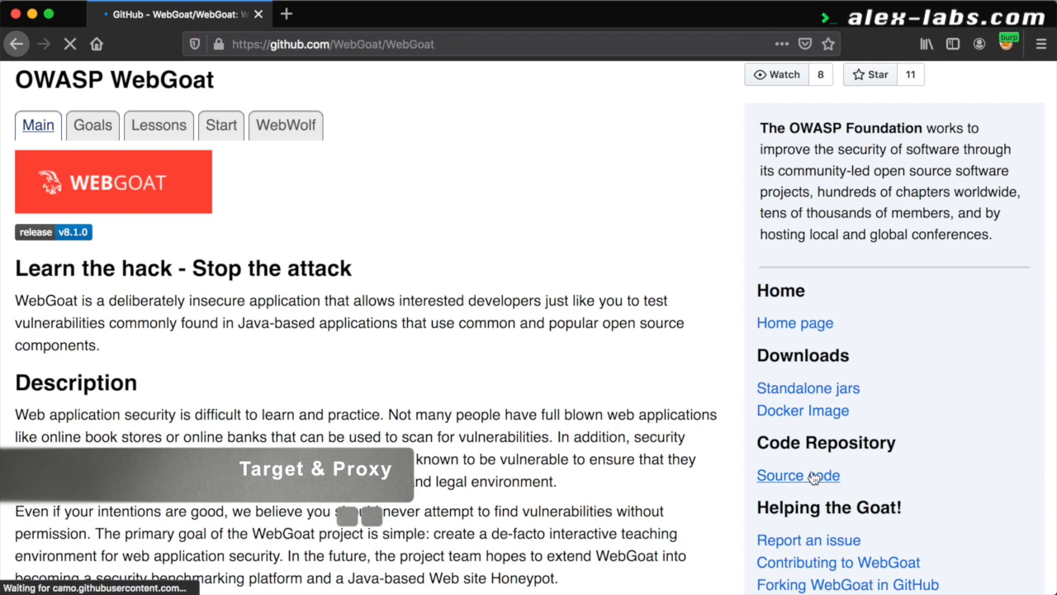
Scroll to the README's Standalone java command and select its --server.port=8080 option
scroll(813, 477, down, 5)
scroll(812, 477, down, 20)
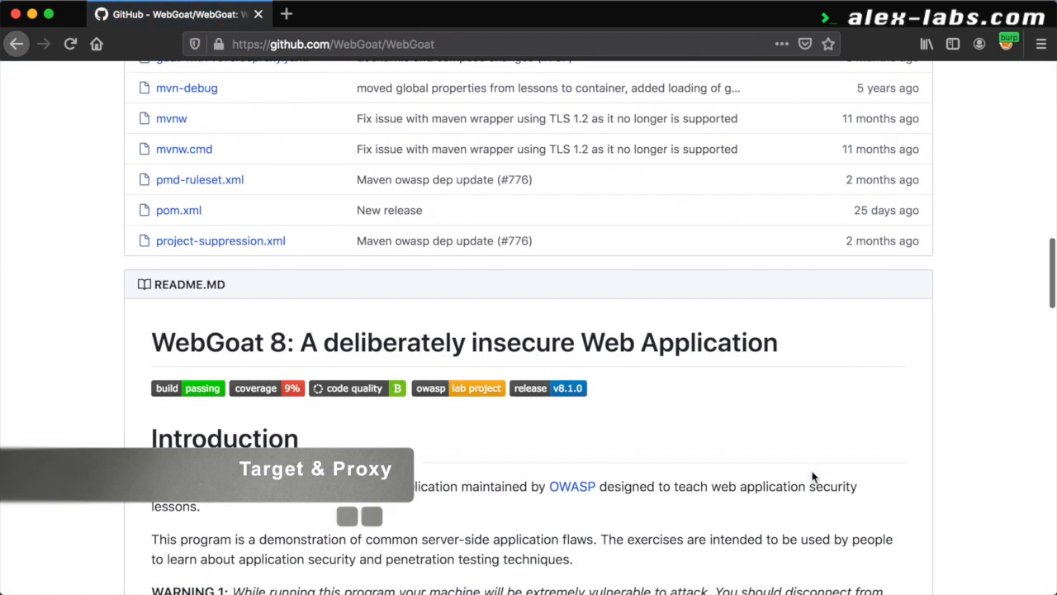
scroll(811, 477, down, 12)
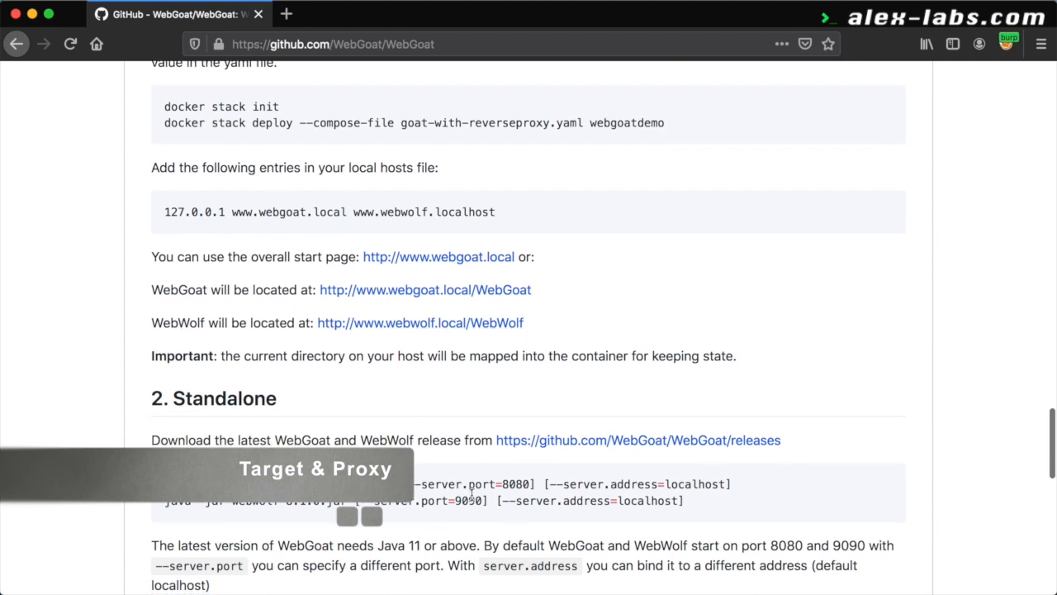
drag(408, 484, 533, 484)
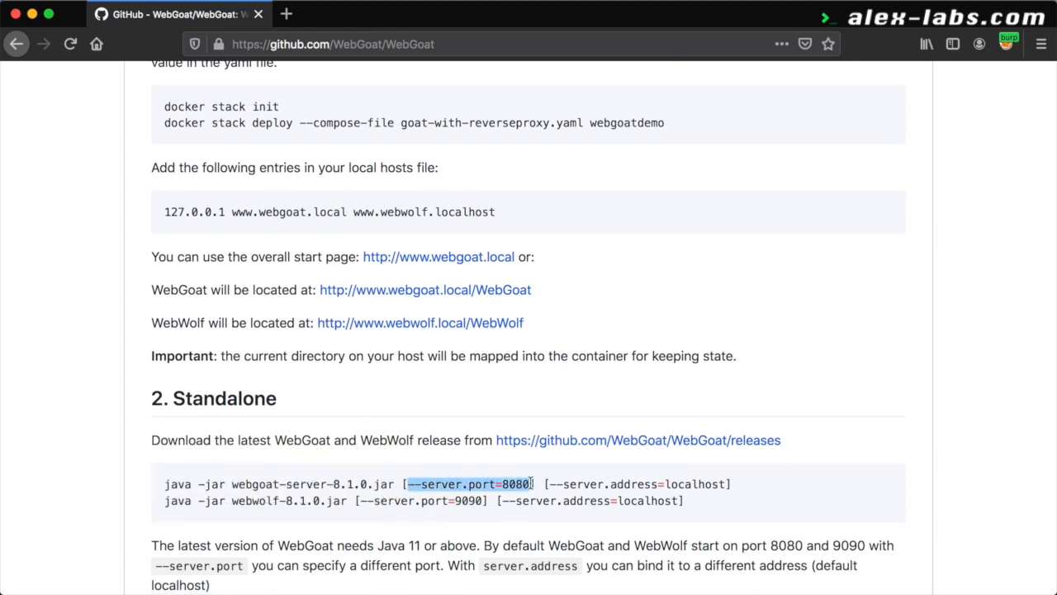
click(532, 484)
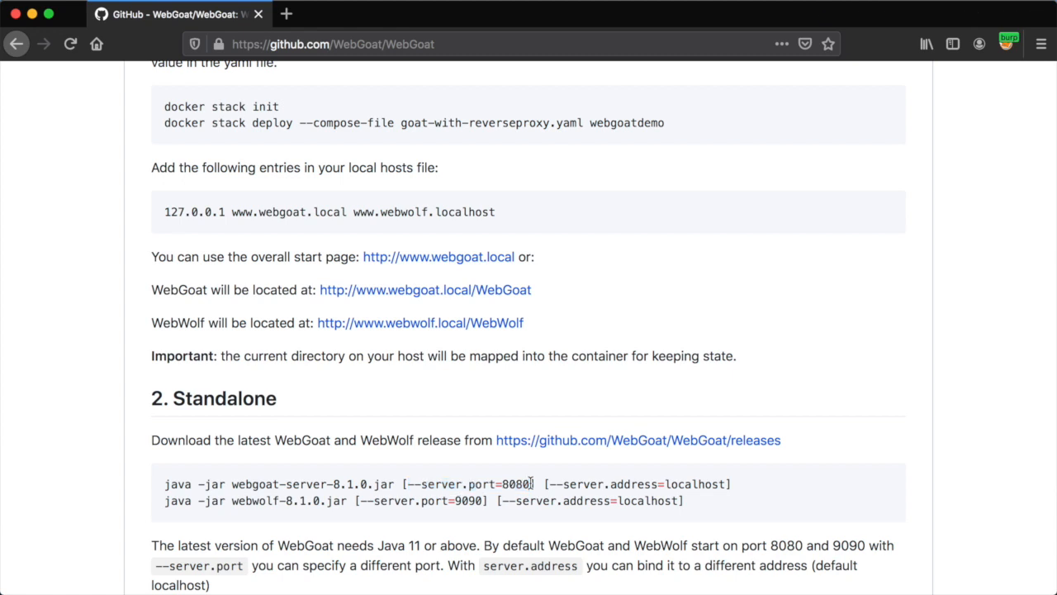
drag(533, 484, 406, 484)
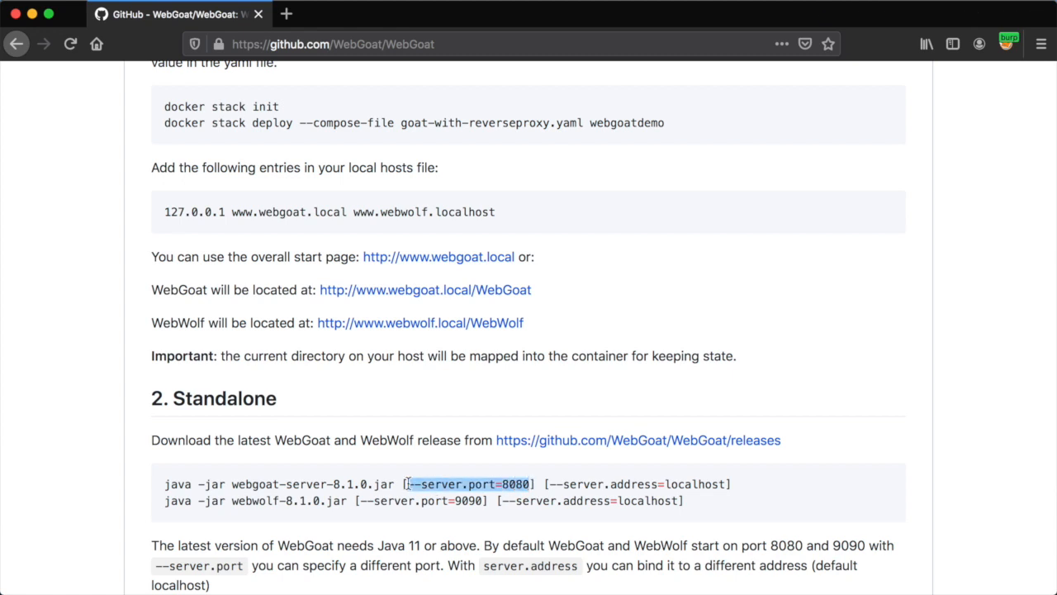
right_click(407, 485)
Copy the option, paste it after the jar command in iTerm, change it to 9090, and run it
click(438, 491)
key(super+Tab)
key(super+Tab)
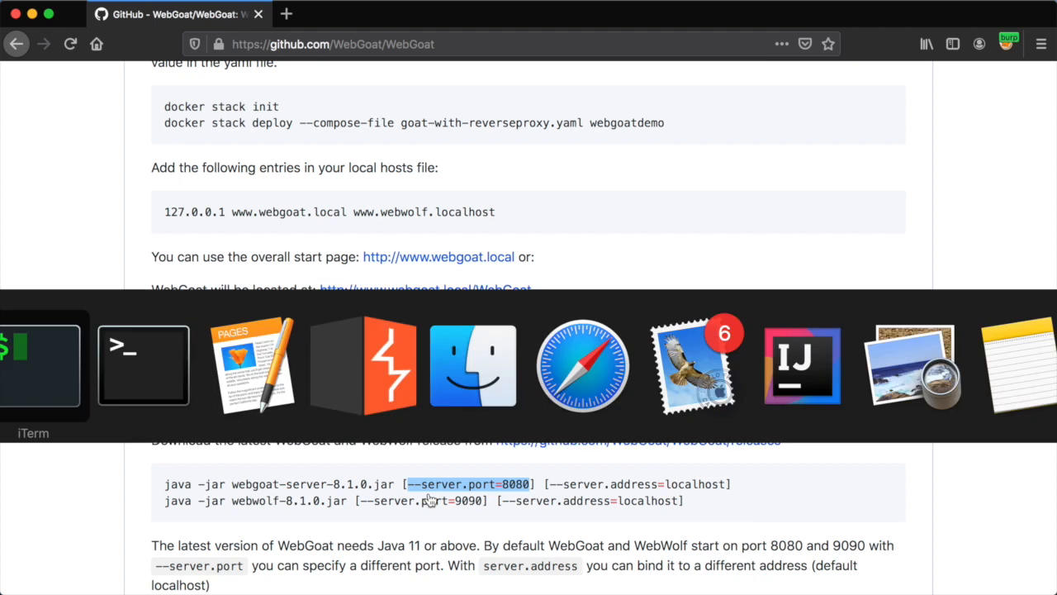
key(super+shift+Tab)
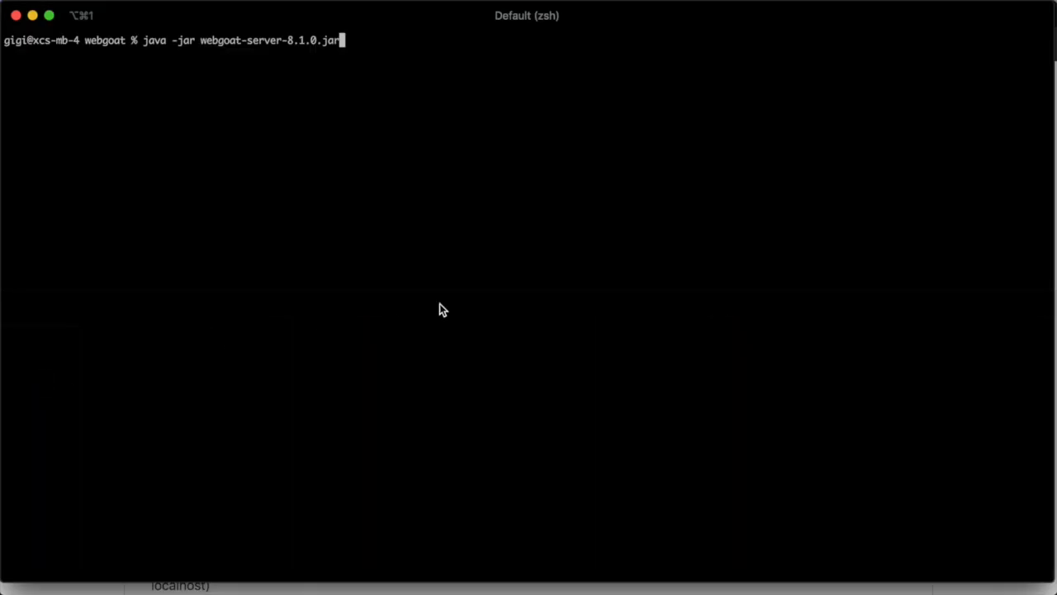
key(super+v)
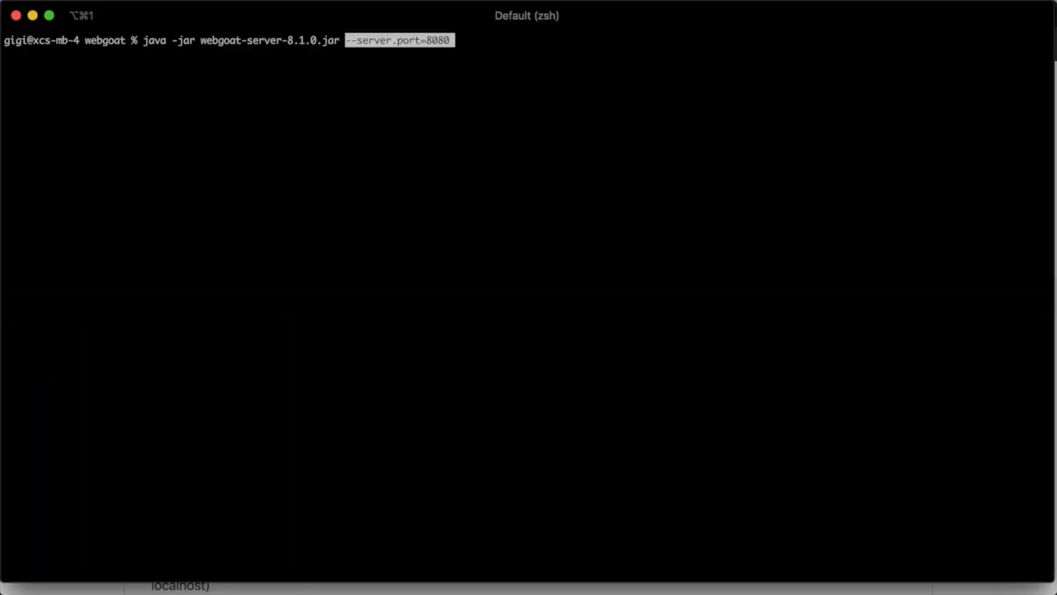
key(BackSpace)
key(BackSpace)
key(BackSpace)
key(BackSpace)
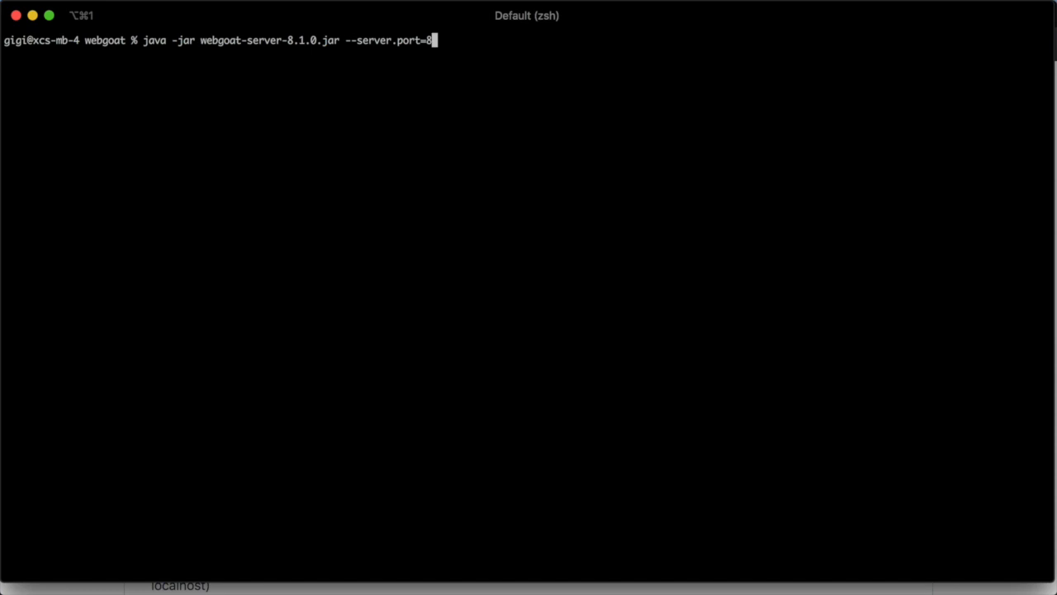
text(9090)
key(Return)
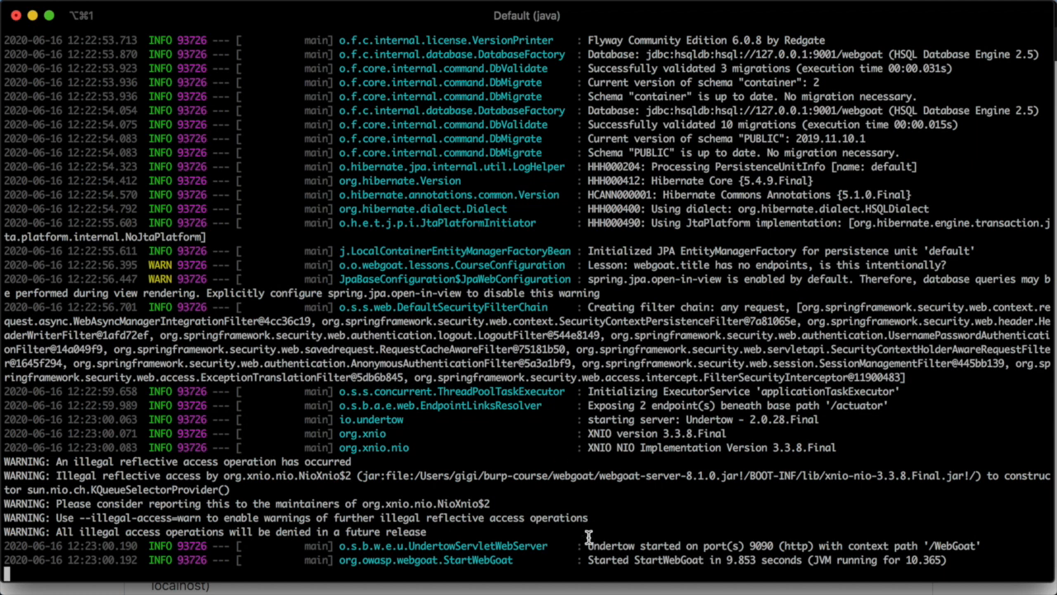
Check the startup log line confirming WebGoat is on port 9090
drag(587, 545, 996, 545)
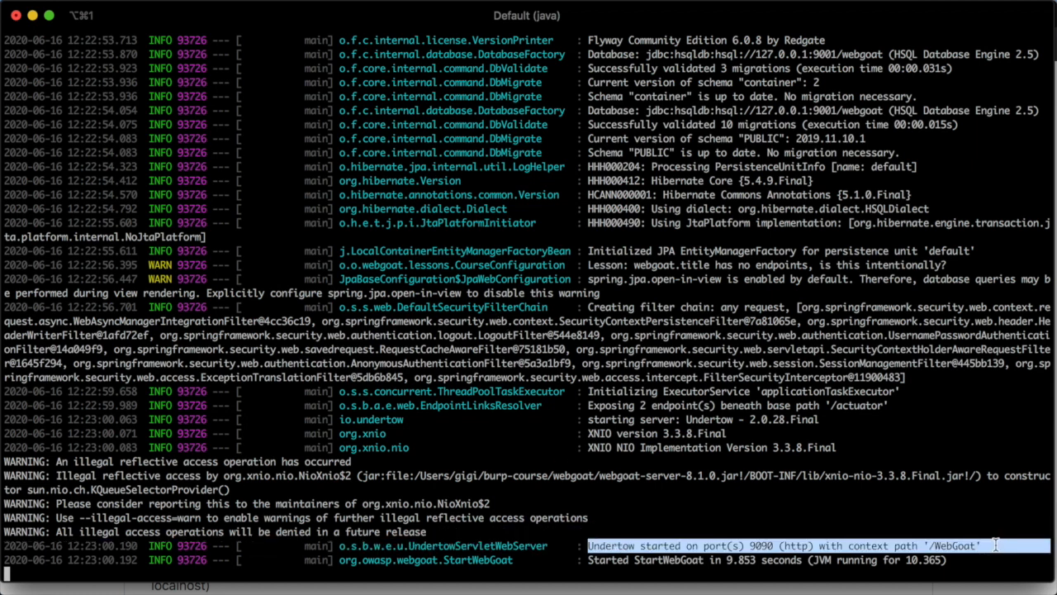
click(996, 545)
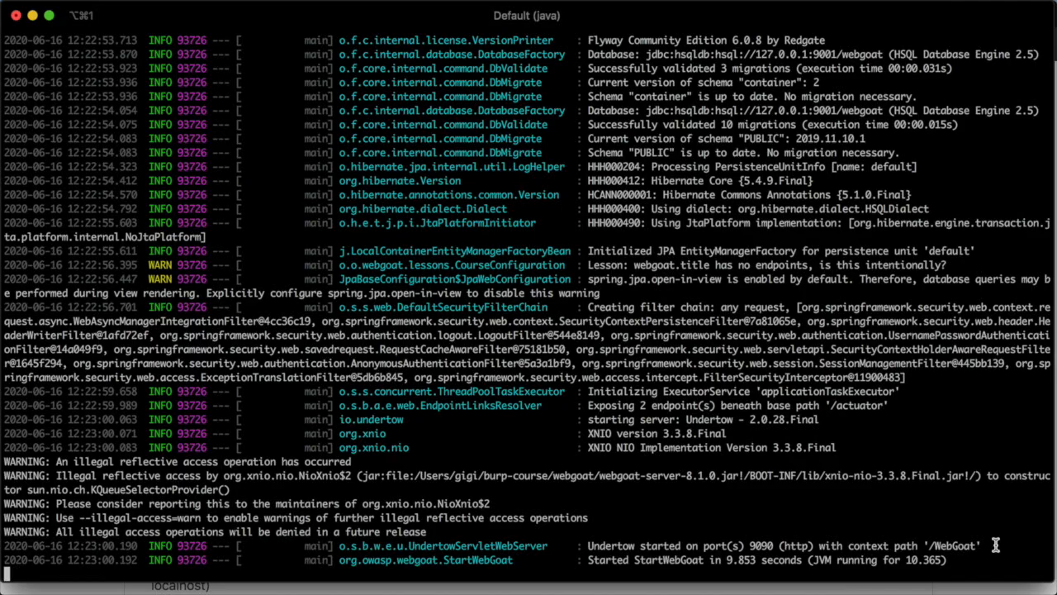
key(super+Tab)
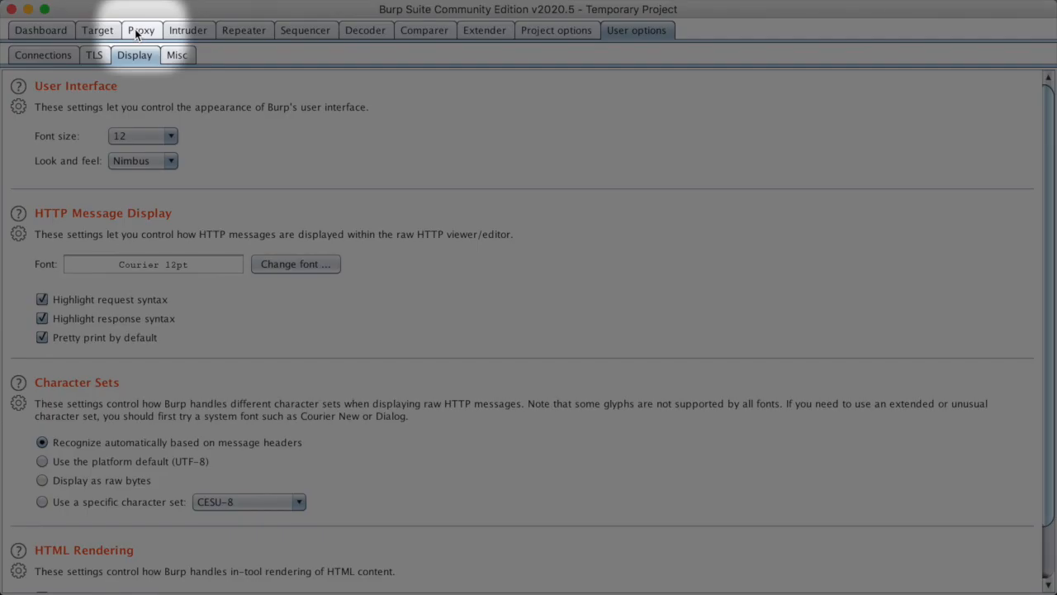
Clear all entries from Burp's Proxy HTTP history and confirm
click(137, 30)
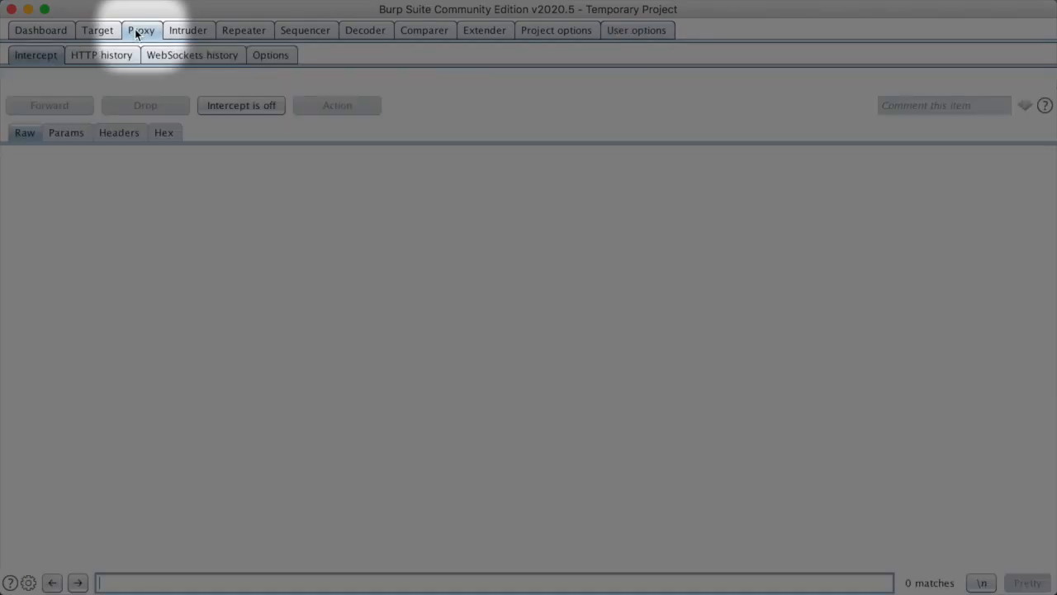
click(126, 56)
scroll(172, 196, down, 15)
right_click(175, 188)
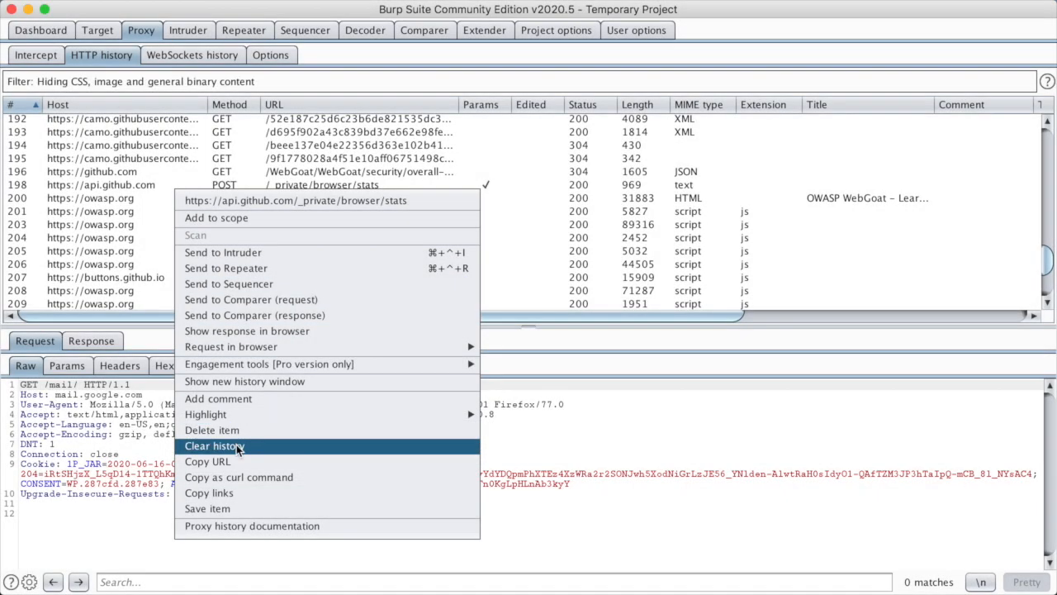
click(238, 447)
click(634, 332)
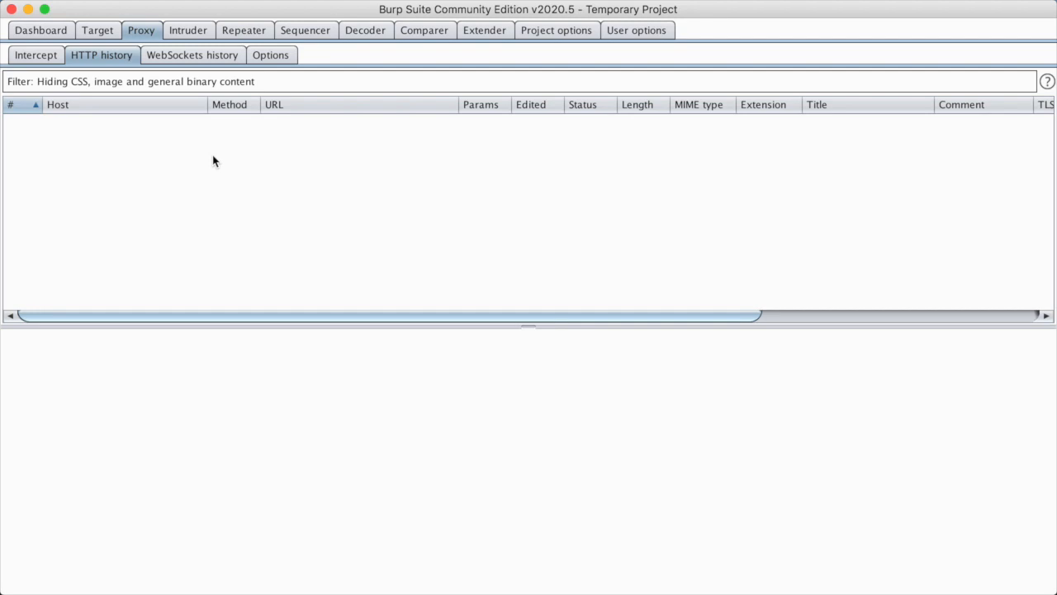
key(super+Tab)
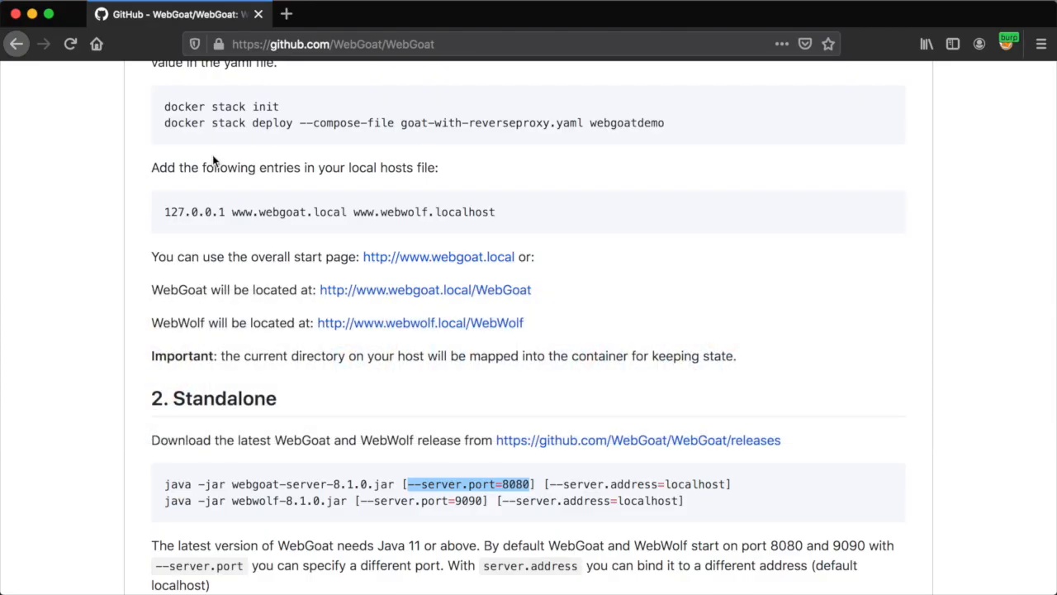
click(463, 43)
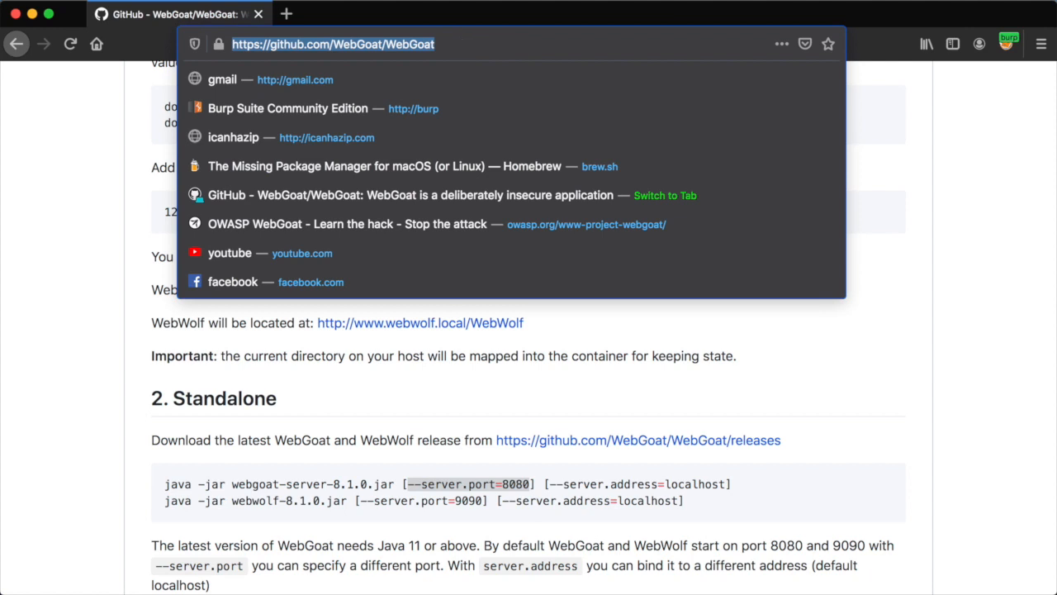
text(http://)
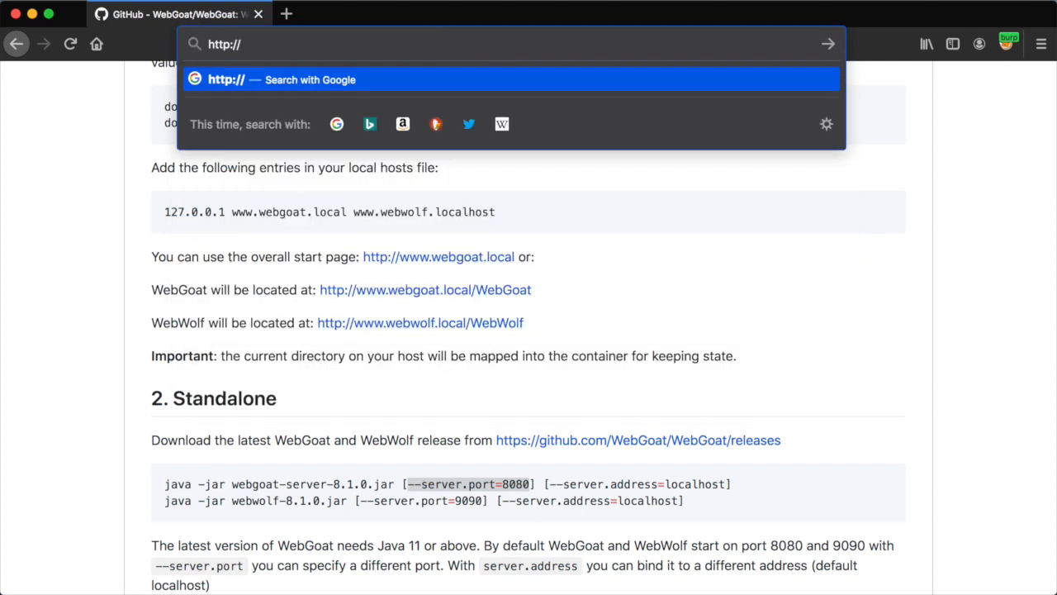
text(localhost:9090/WebGoat)
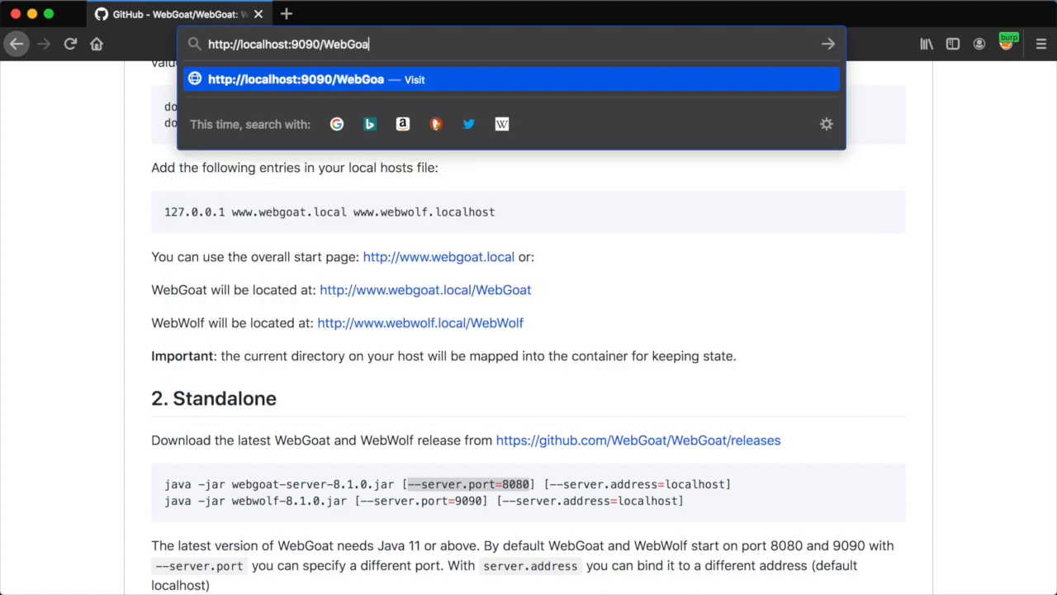
key(Return)
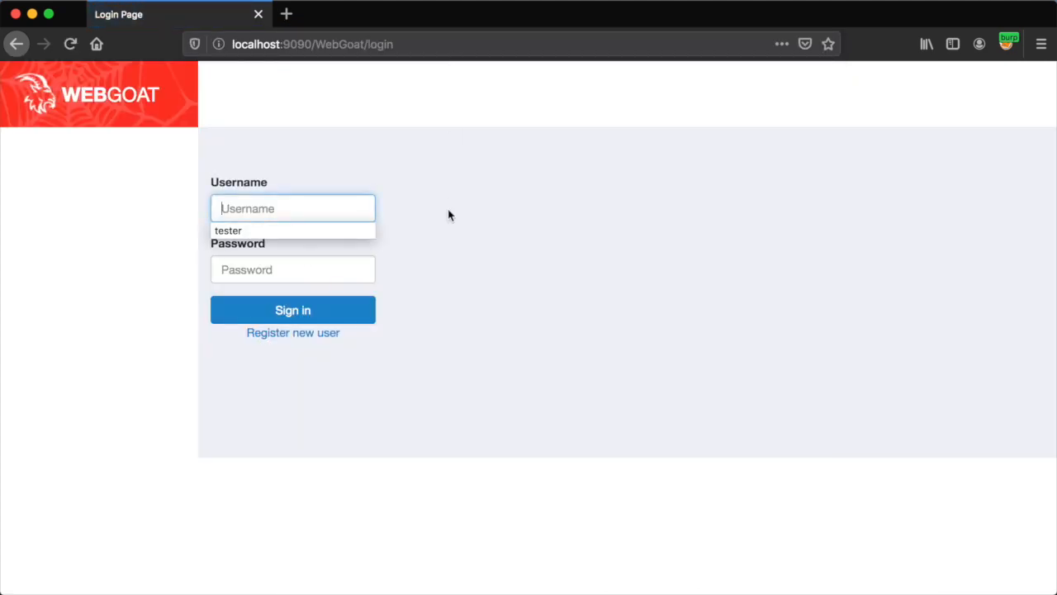
click(450, 219)
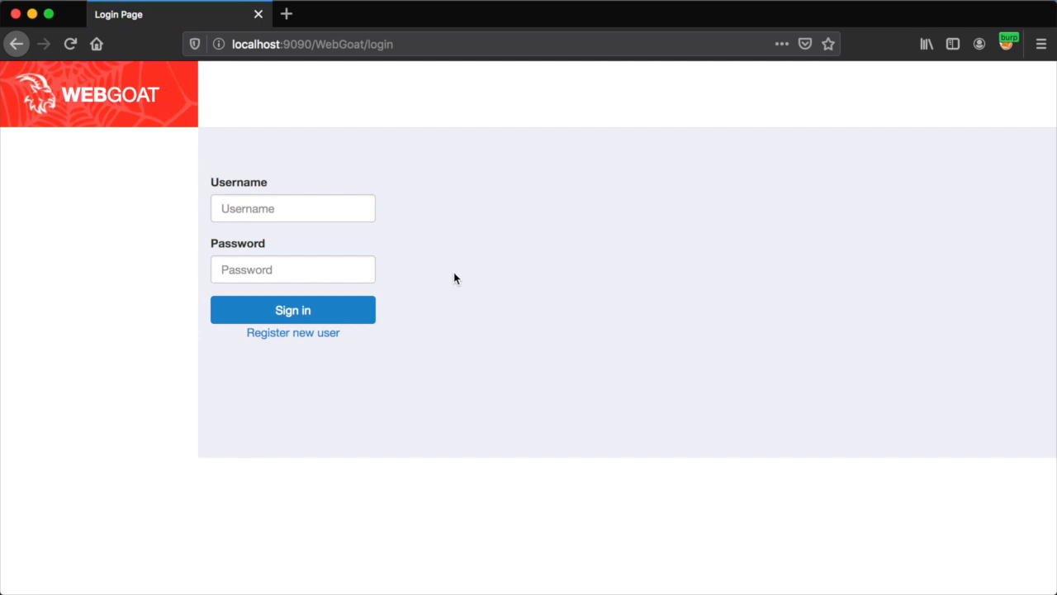
Register user 'testuser' with a matching password, accept the terms, and decline saving the login
click(322, 335)
click(409, 235)
text(testuser)
key(Tab)
text(password)
key(Tab)
text(password)
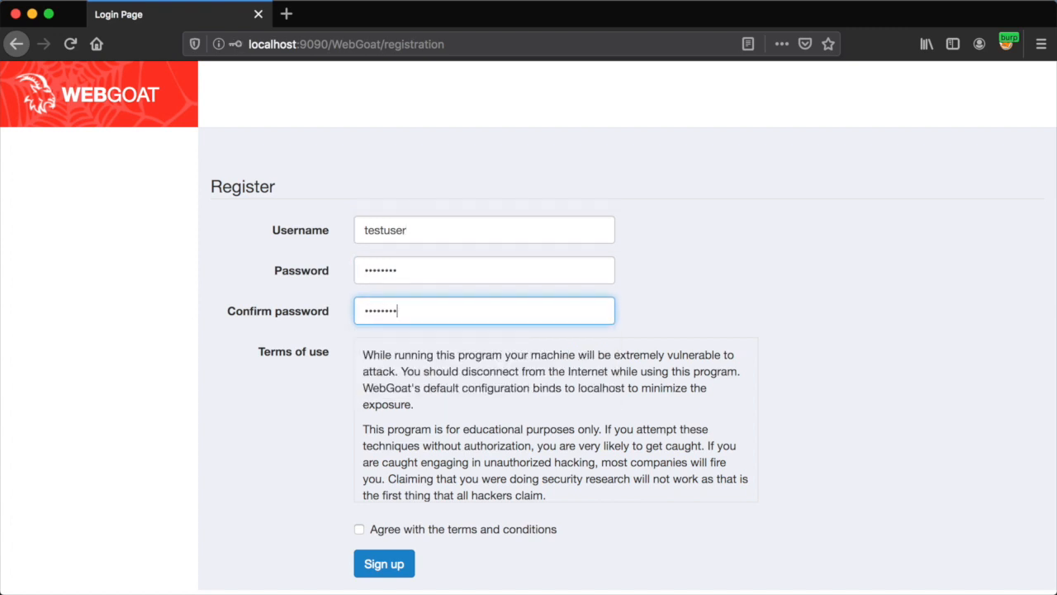
click(359, 530)
click(372, 563)
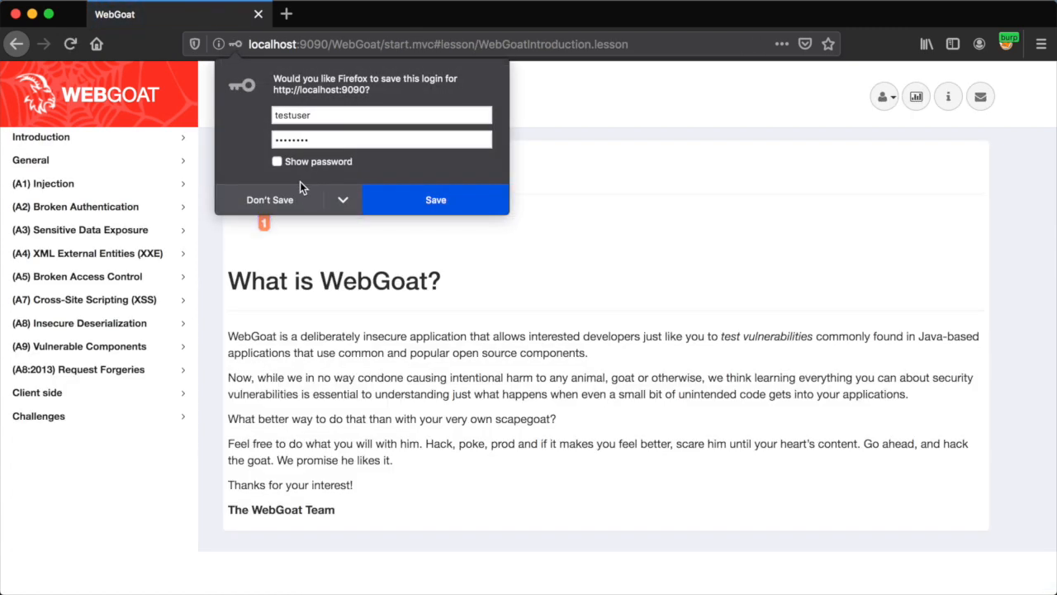
click(307, 198)
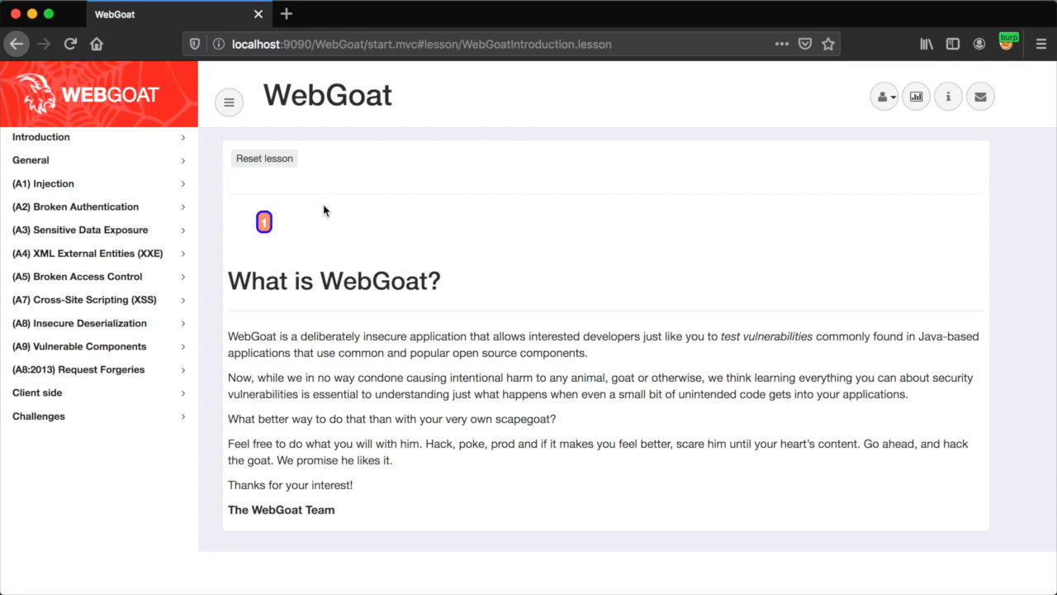
Select the GET /WebGoat request (row 246) in Burp's HTTP history to view it
key(super+Tab)
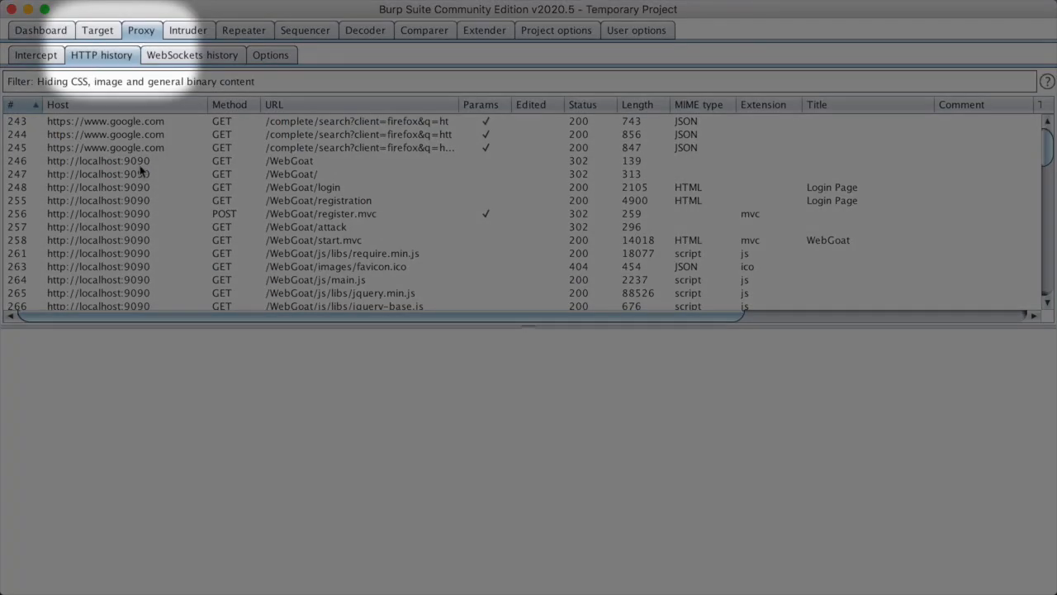
scroll(139, 169, down, 2)
scroll(140, 169, down, 12)
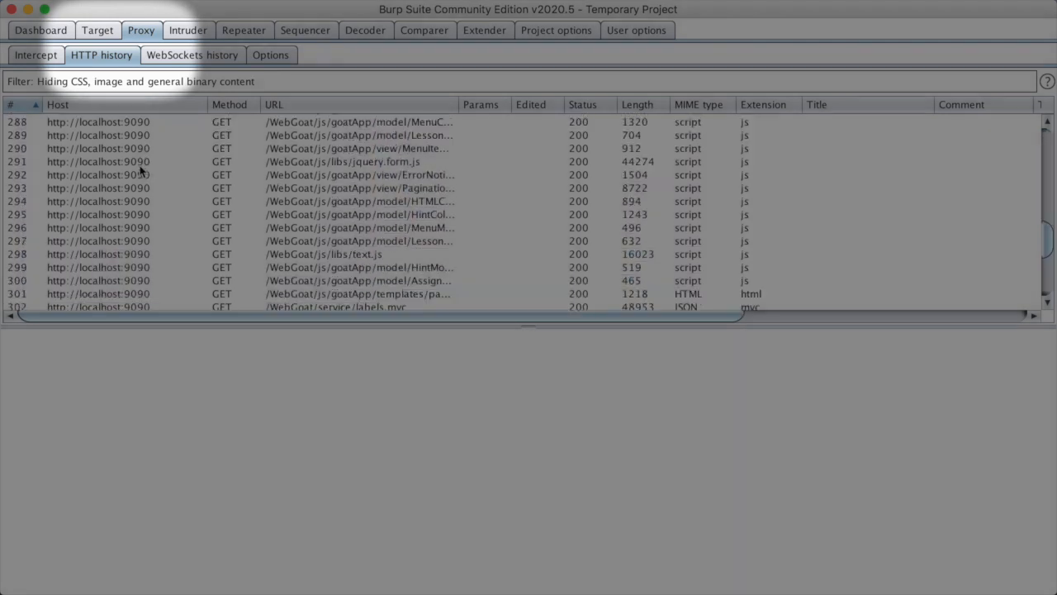
scroll(141, 169, up, 15)
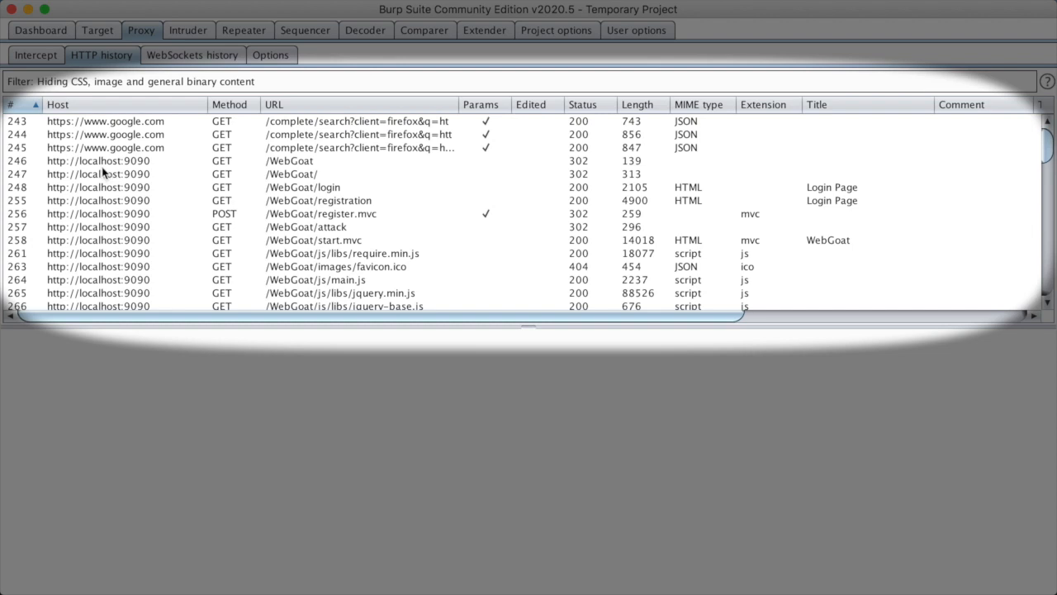
click(99, 162)
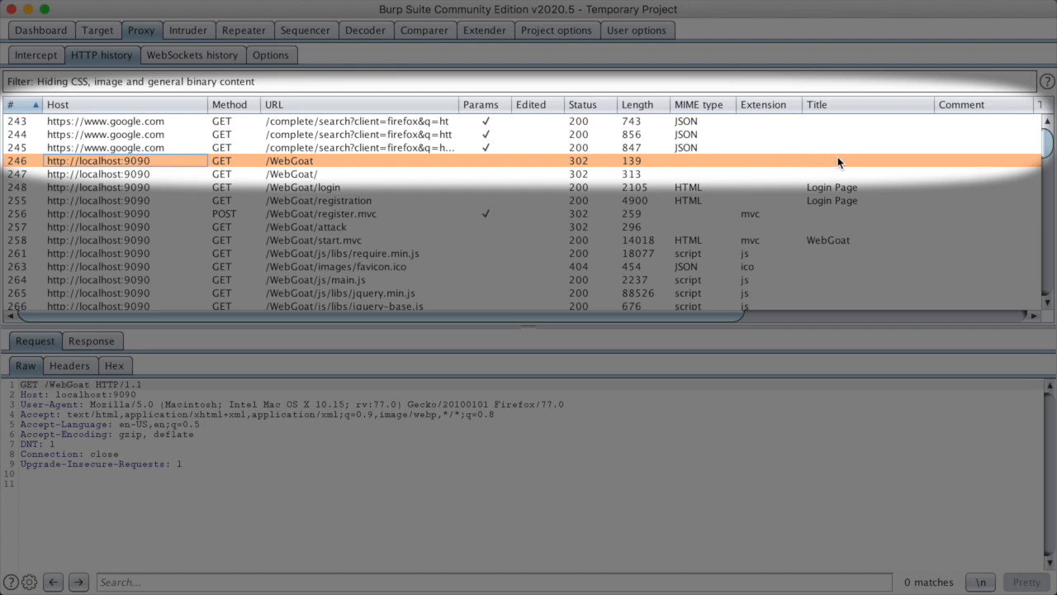
Widen the HTTP history's Time column so full timestamps are visible
drag(735, 314, 966, 312)
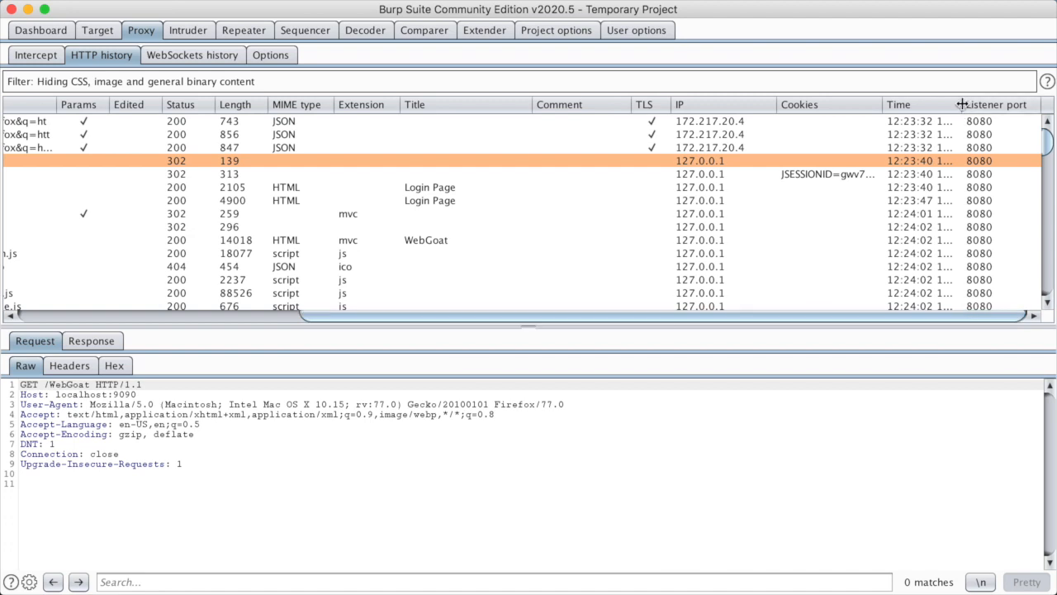
drag(964, 103, 1018, 98)
drag(975, 313, 644, 339)
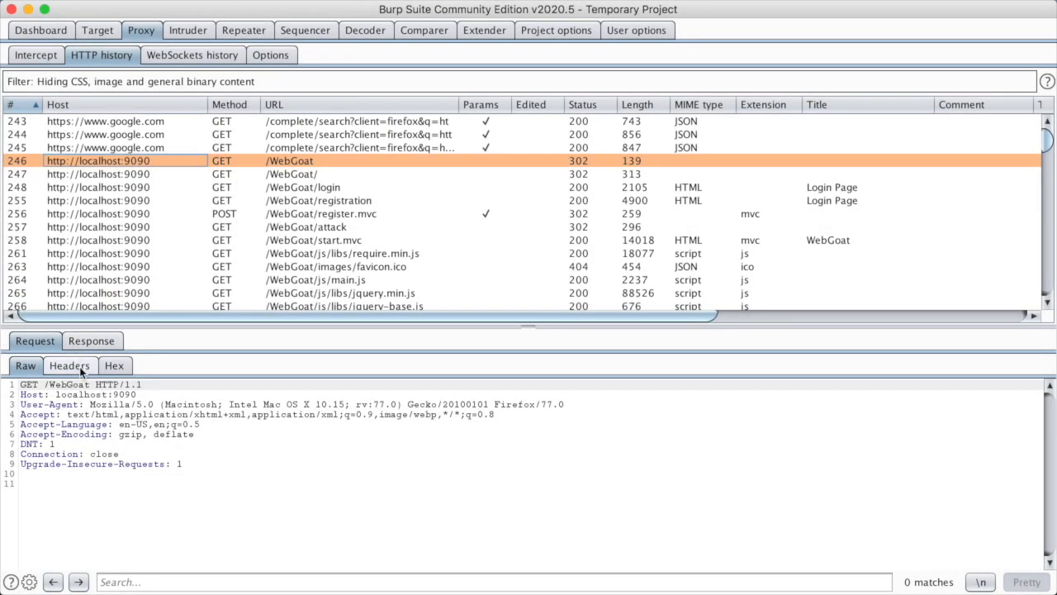
click(80, 366)
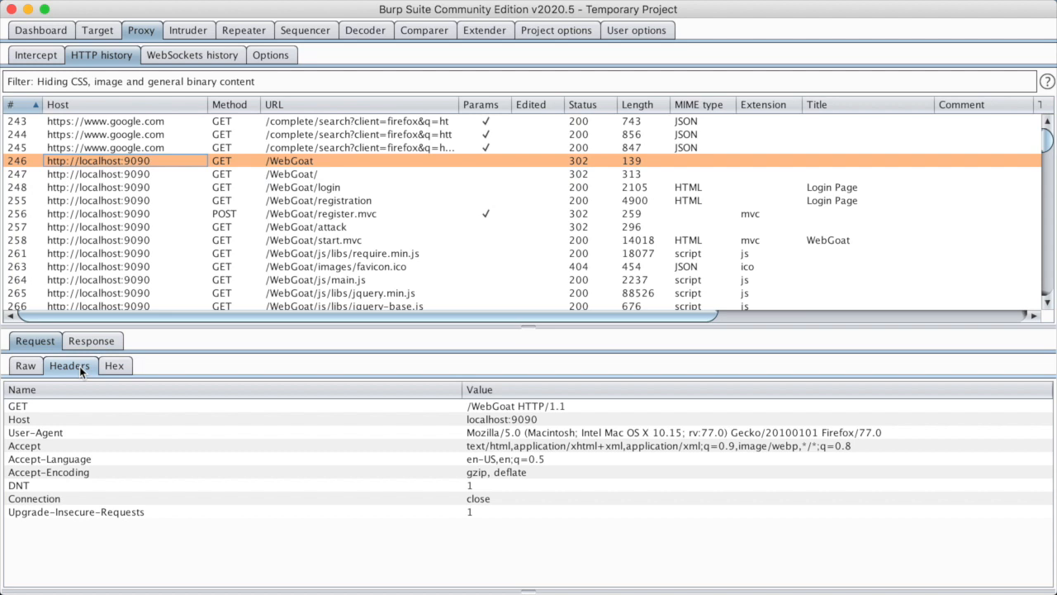
click(108, 367)
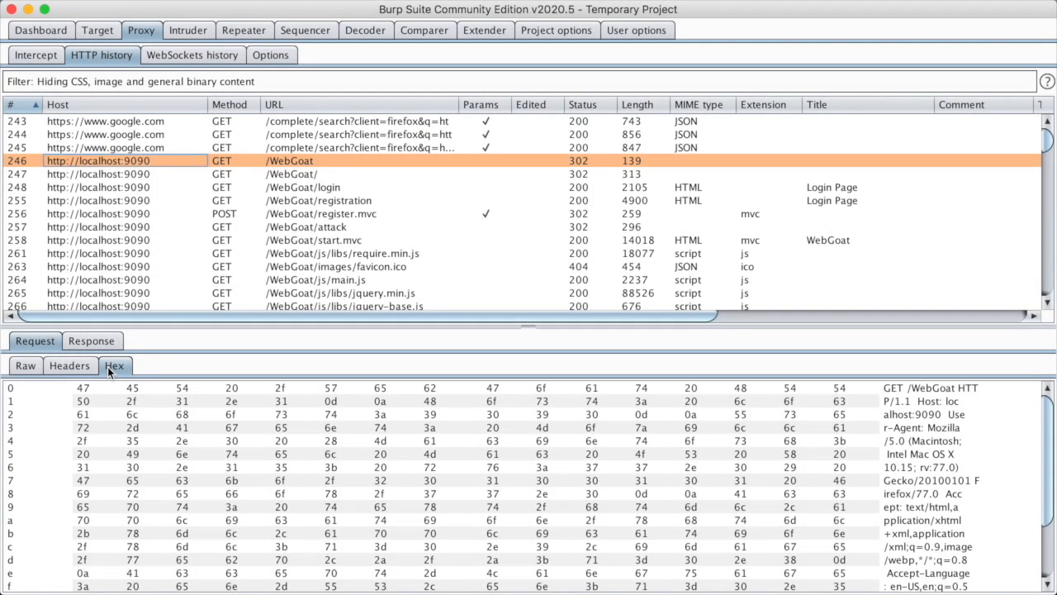
click(26, 368)
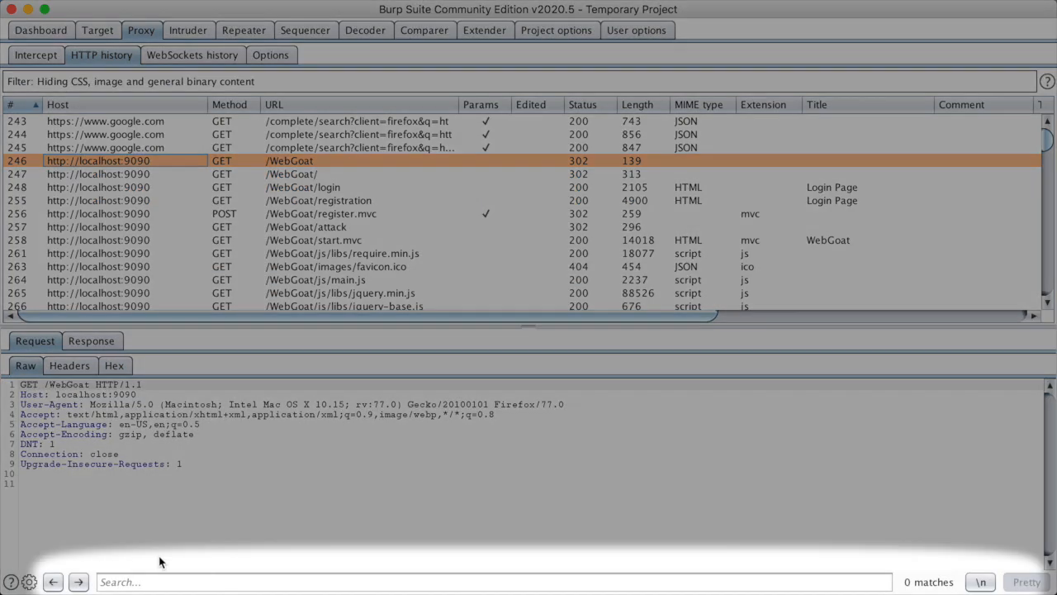
click(147, 581)
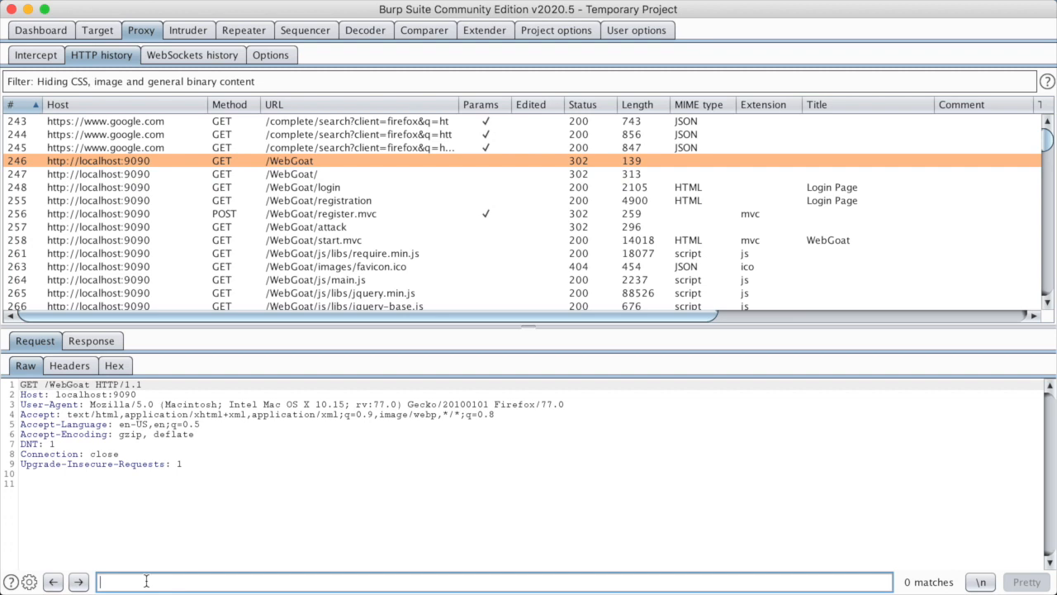
text(Cookie)
key(BackSpace)
key(BackSpace)
key(BackSpace)
key(BackSpace)
key(BackSpace)
key(BackSpace)
text(DNT)
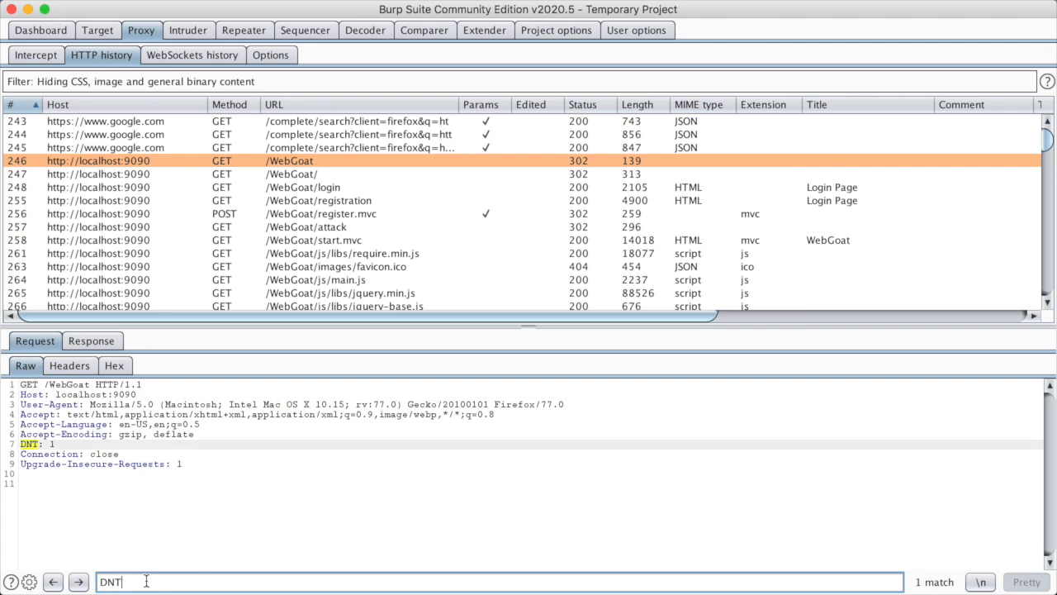
key(BackSpace)
key(BackSpace)
key(BackSpace)
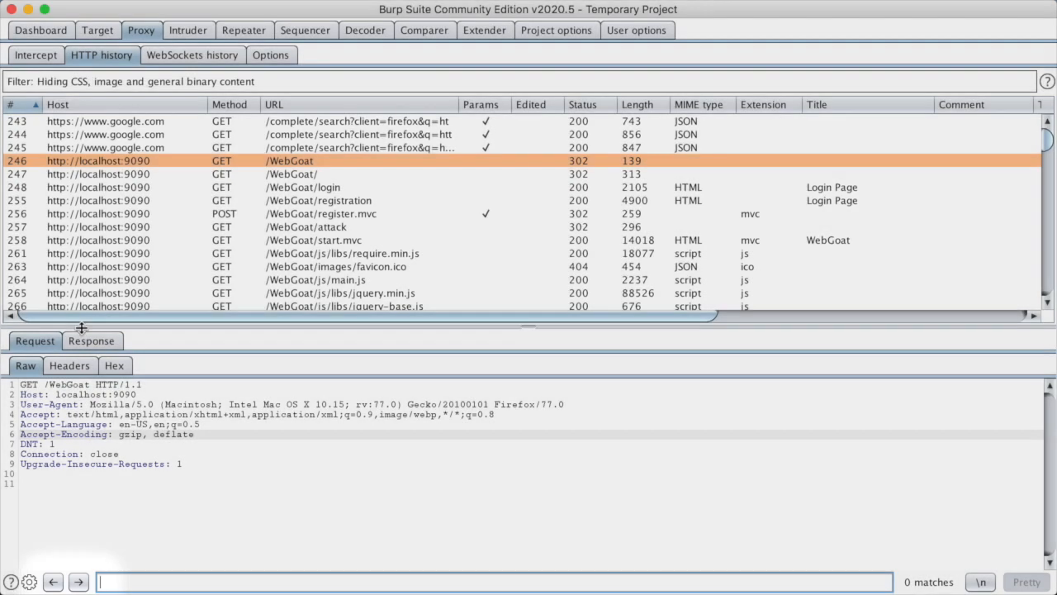
click(86, 340)
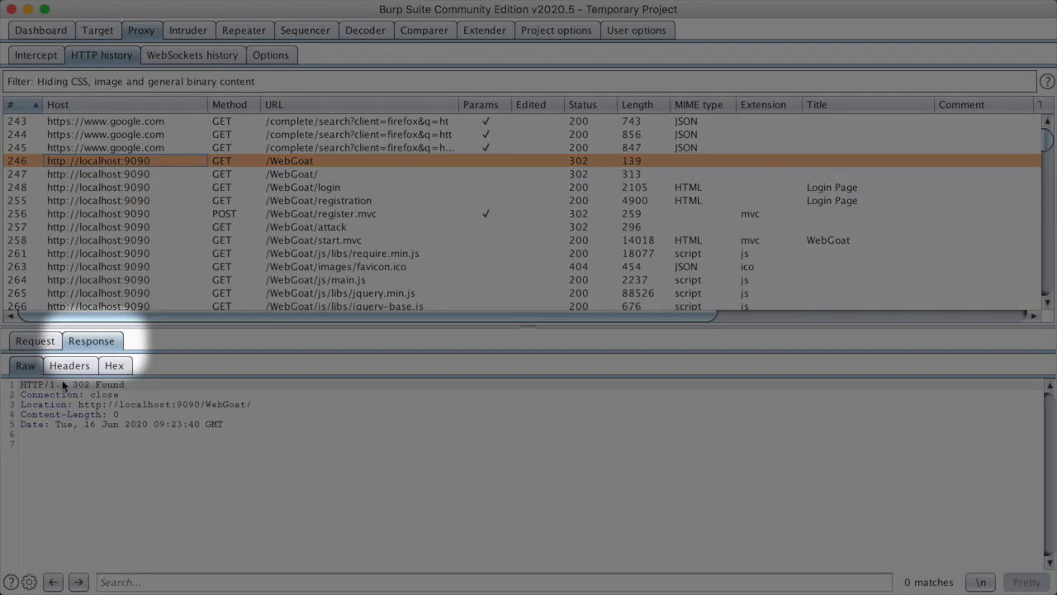
click(64, 370)
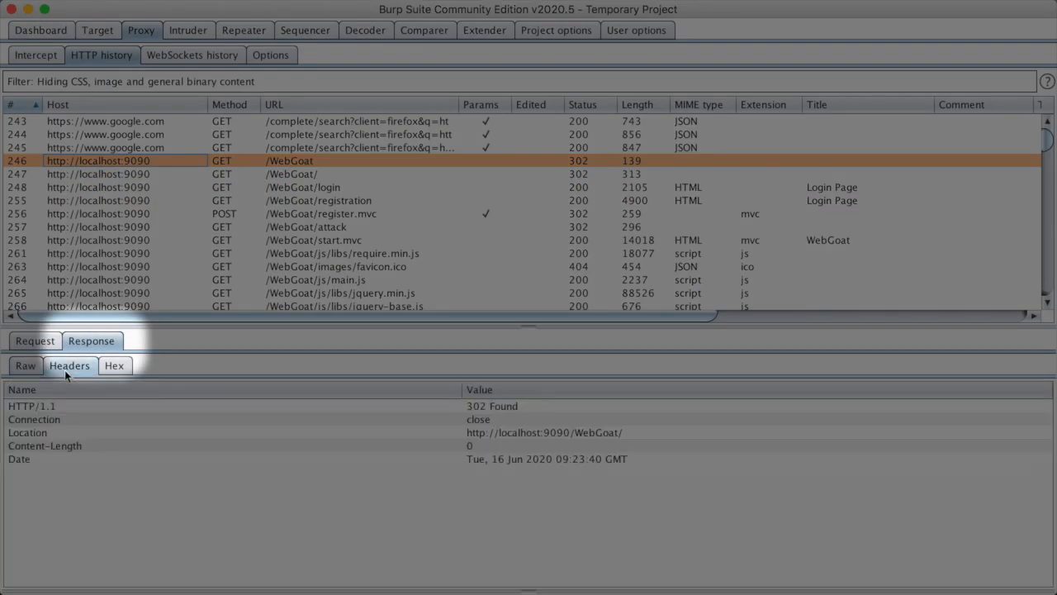
click(60, 420)
click(62, 431)
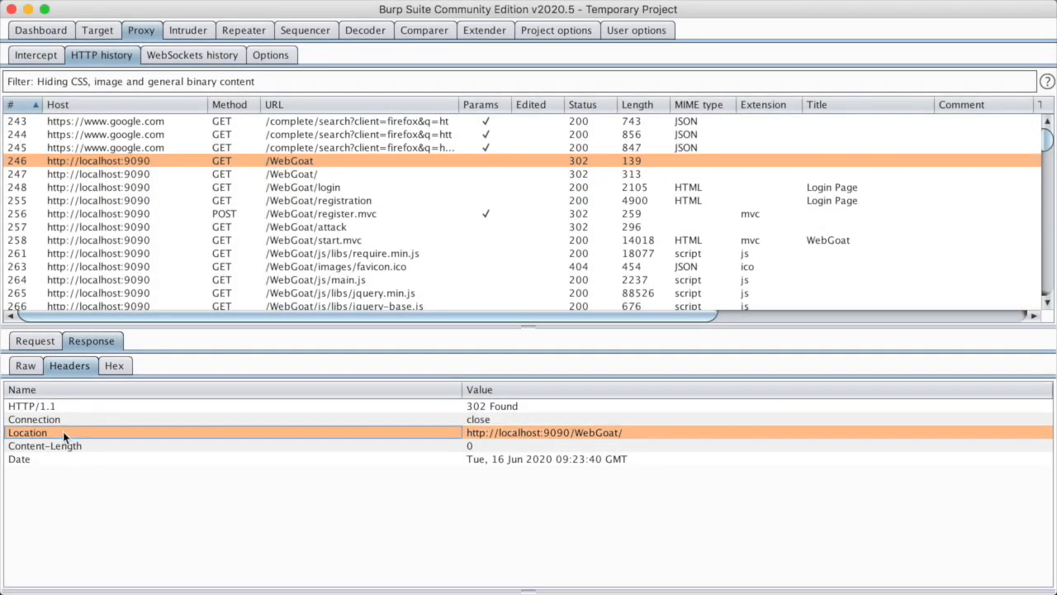
click(40, 344)
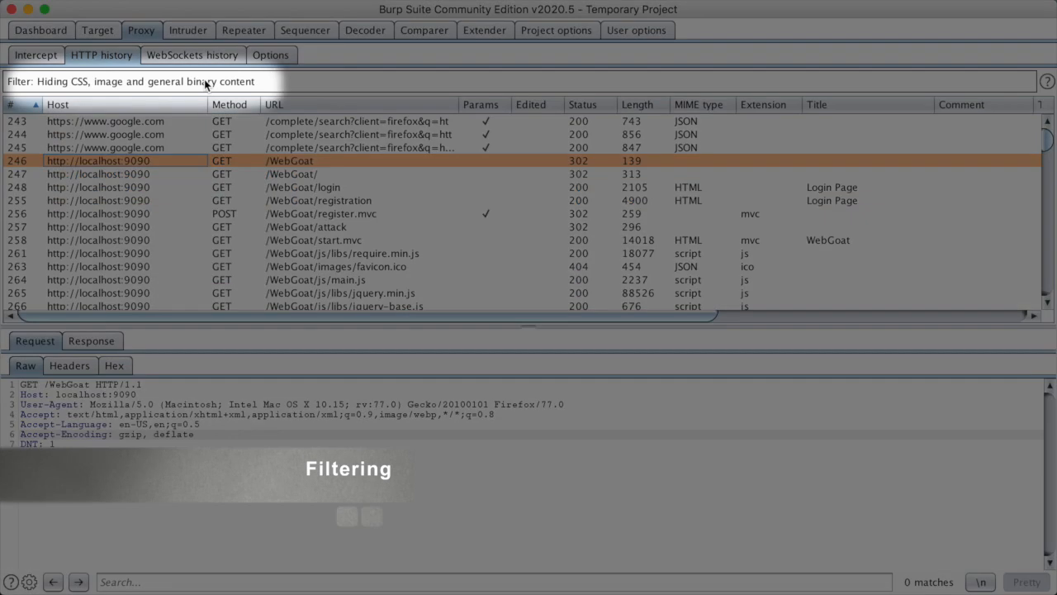
Review the HTTP history filter settings, then close the filter panel
click(205, 82)
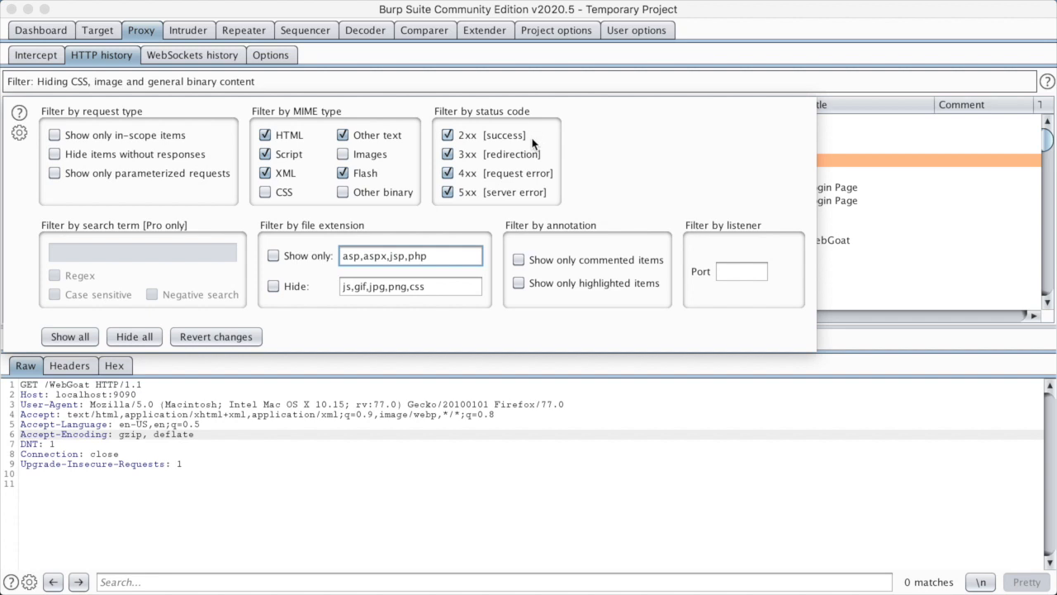
click(921, 293)
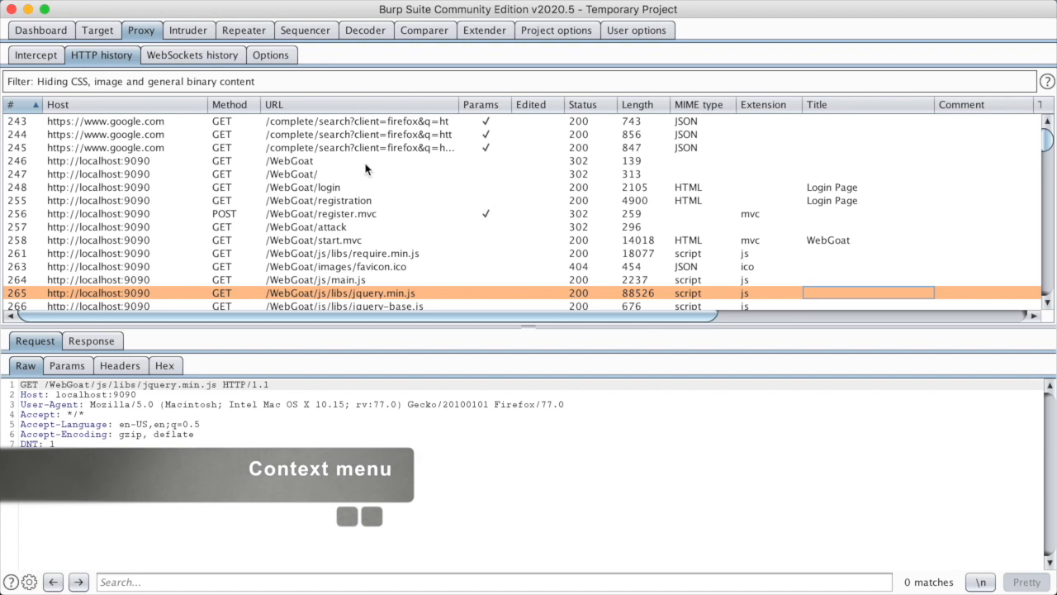
Add the comment 'this is a test comment' to the GET /WebGoat history entry
click(145, 161)
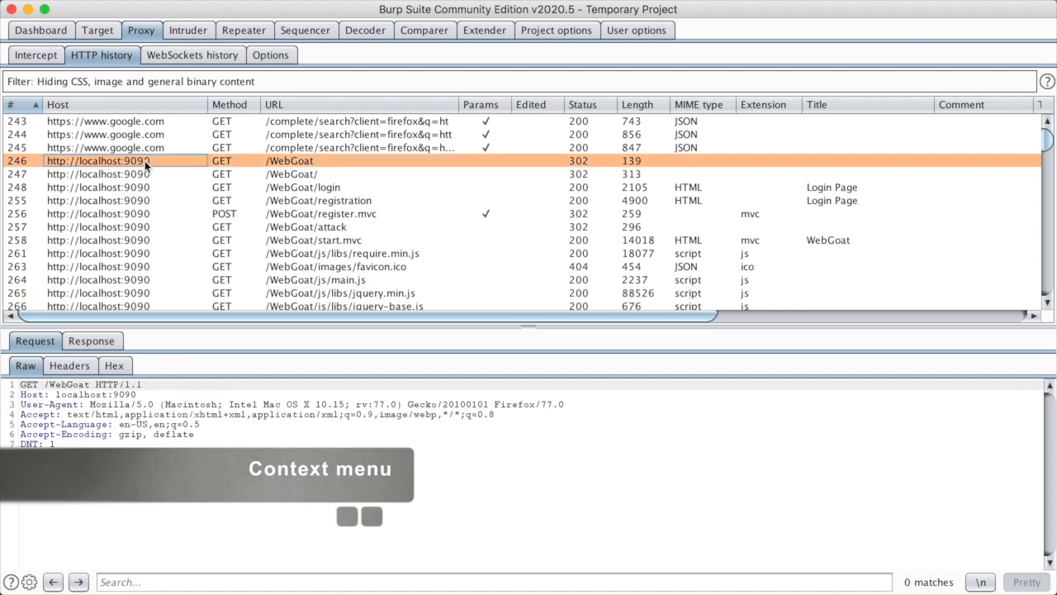
right_click(145, 160)
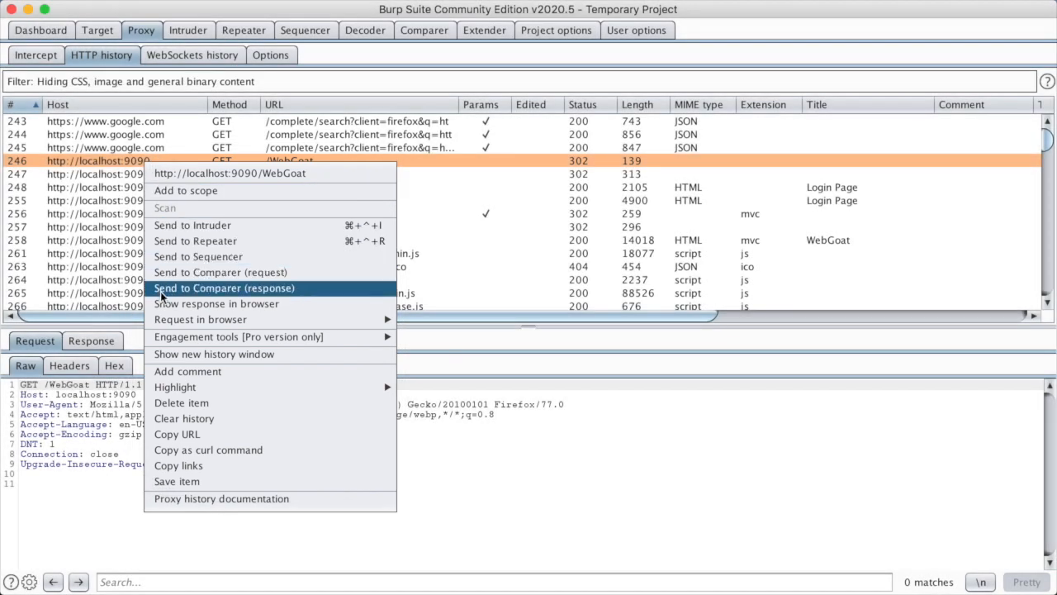
click(163, 373)
text(this )
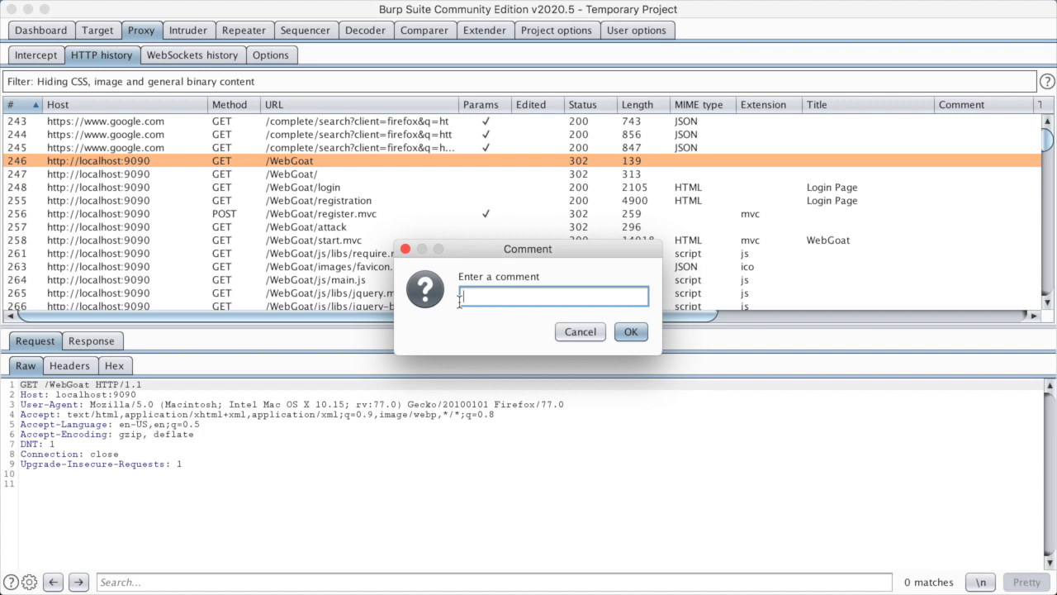
text(is a test comment)
key(Return)
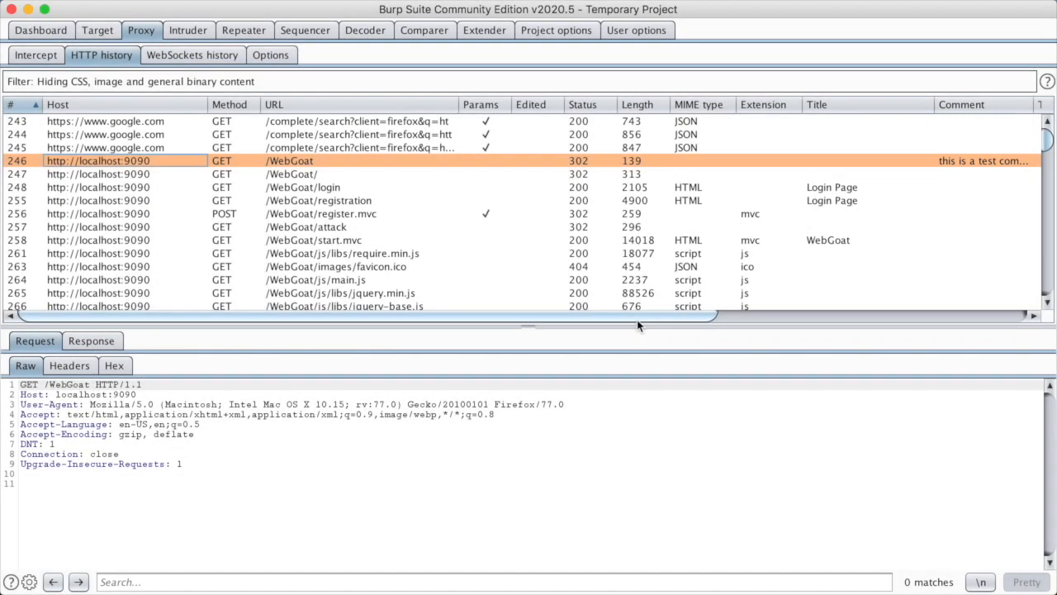
Adjust the history columns and highlight the GET /WebGoat row red
mouse_move(637, 320)
mouse_down()
mouse_move(664, 317)
mouse_move(654, 318)
mouse_up()
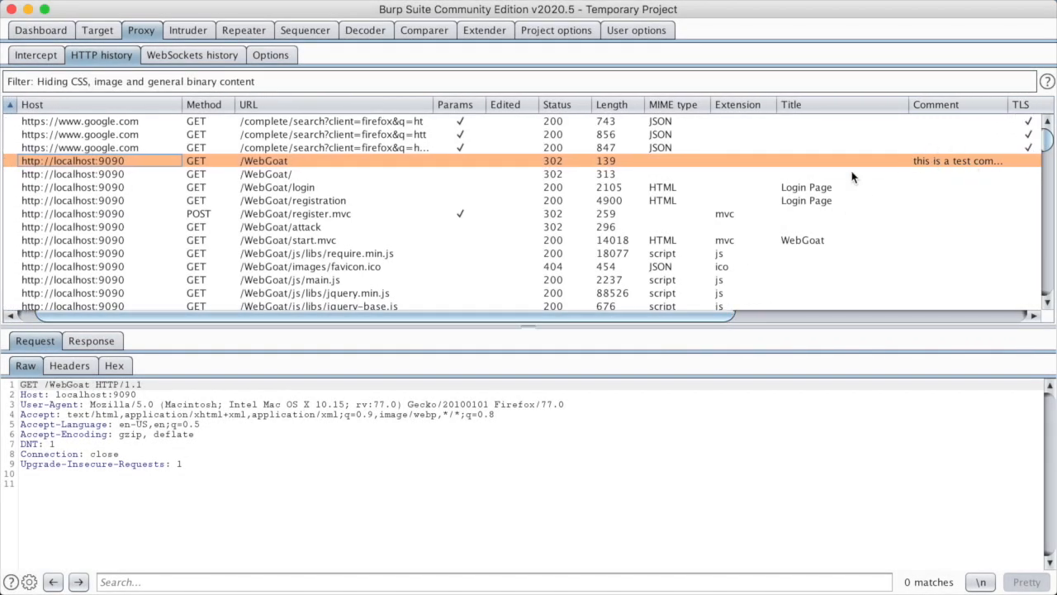
drag(346, 321, 282, 319)
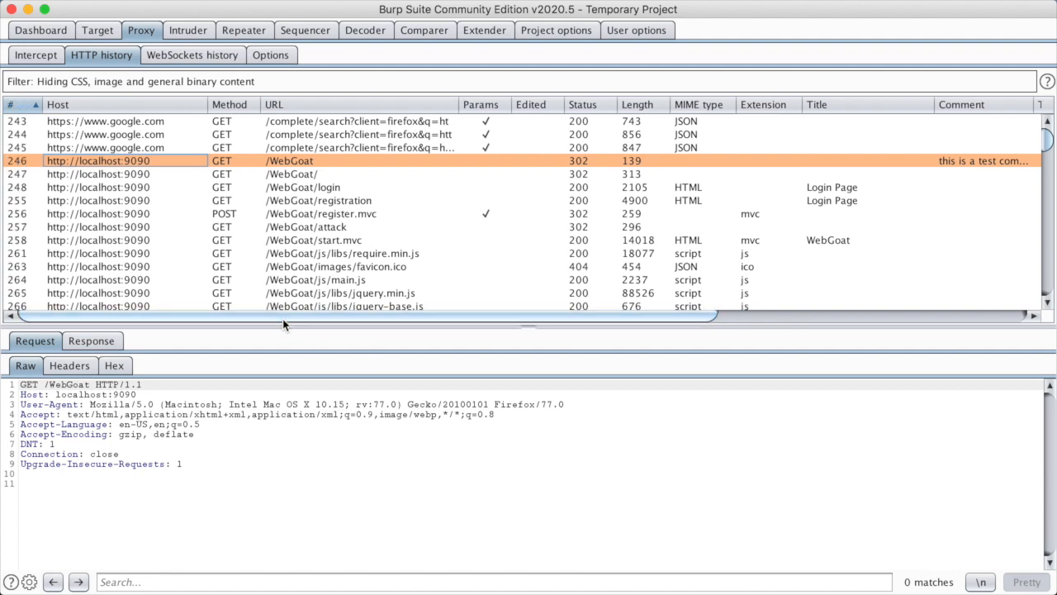
right_click(211, 165)
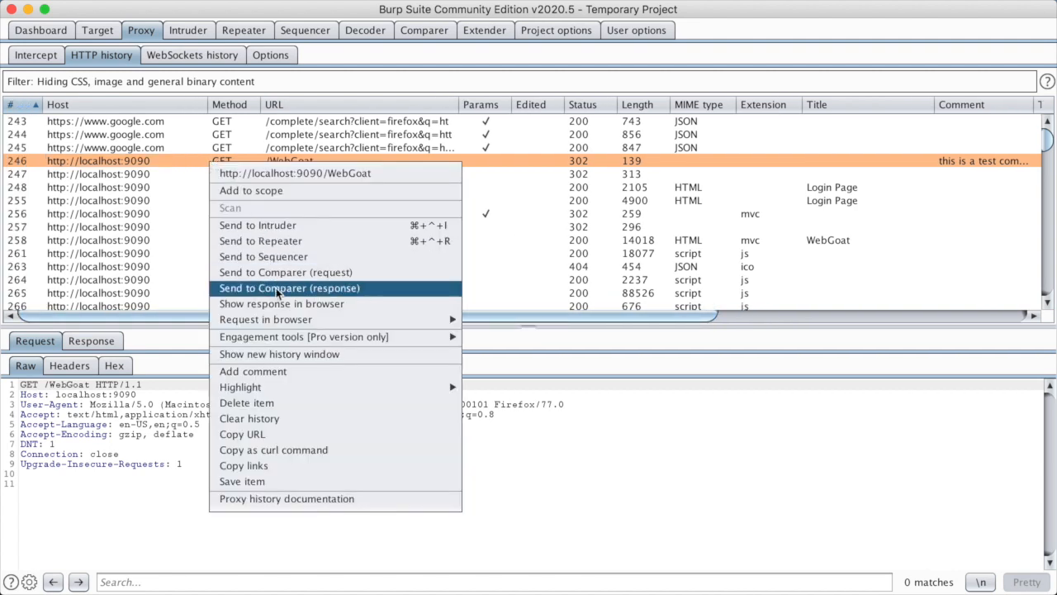
mouse_move(372, 394)
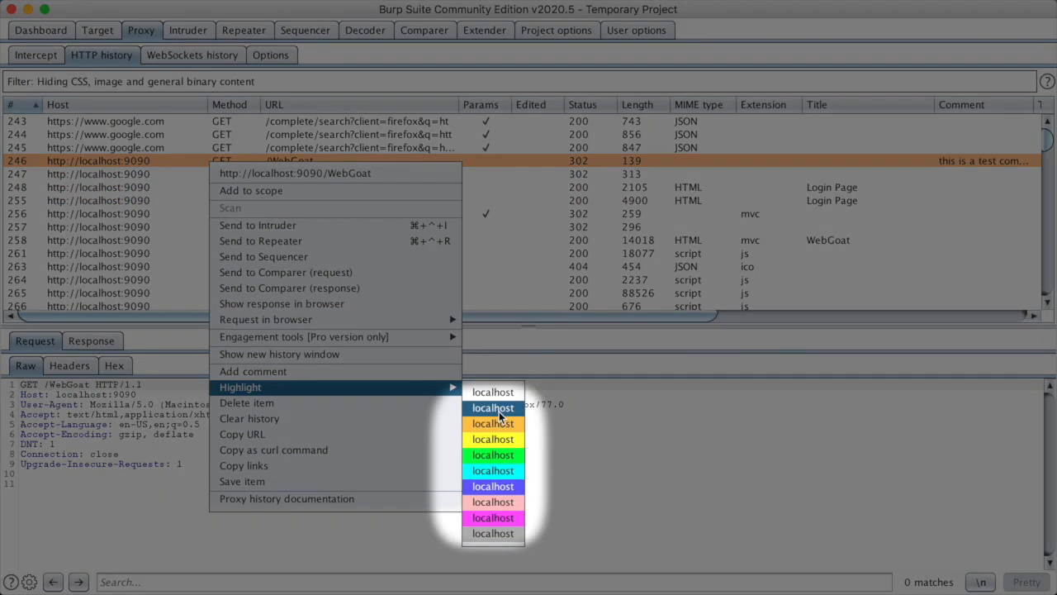
click(500, 409)
Inspect the /WebGoat/start.mvc request, then reselect the GET /WebGoat row
right_click(134, 165)
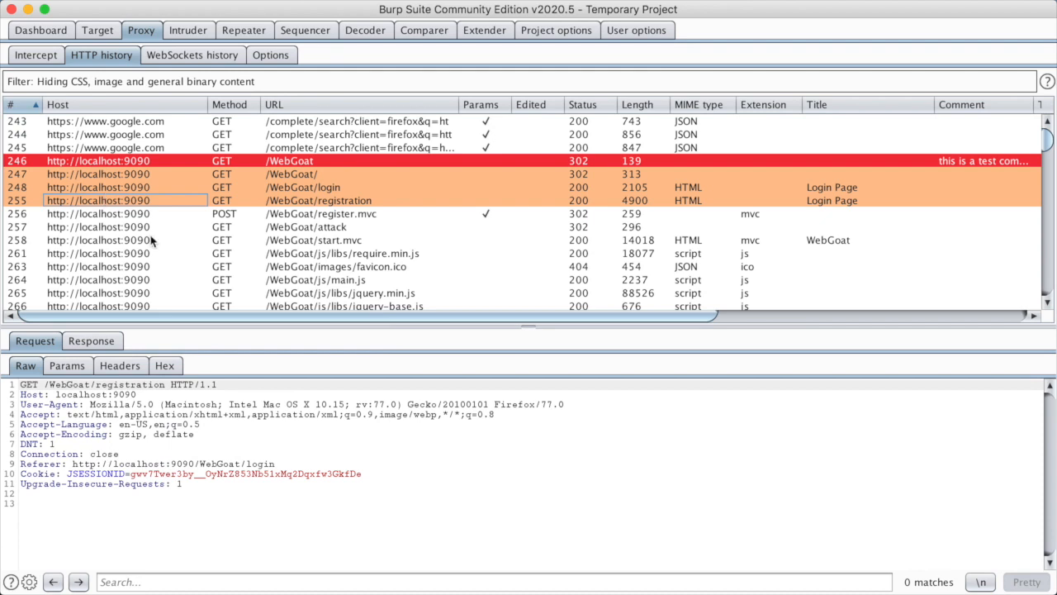
click(151, 240)
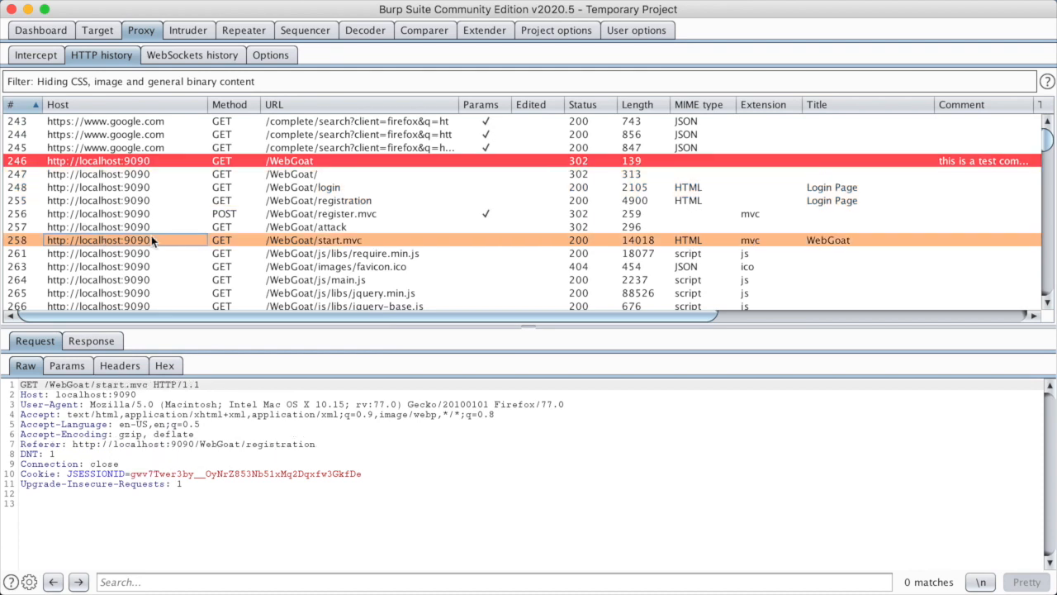
click(134, 161)
Copy the GET /WebGoat request as a curl command and paste it into a new iTerm tab
right_click(134, 162)
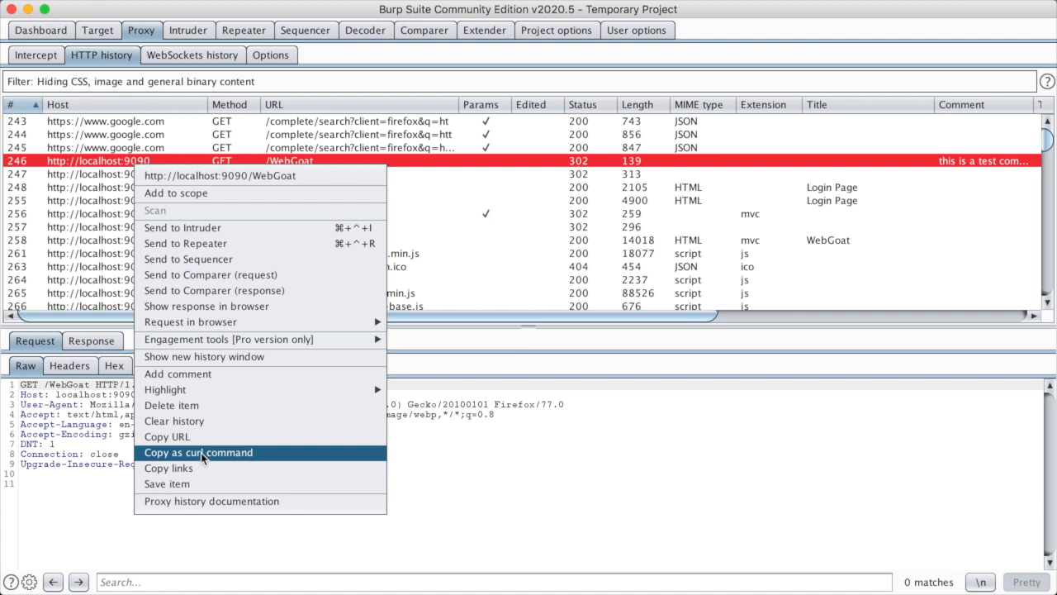
click(204, 453)
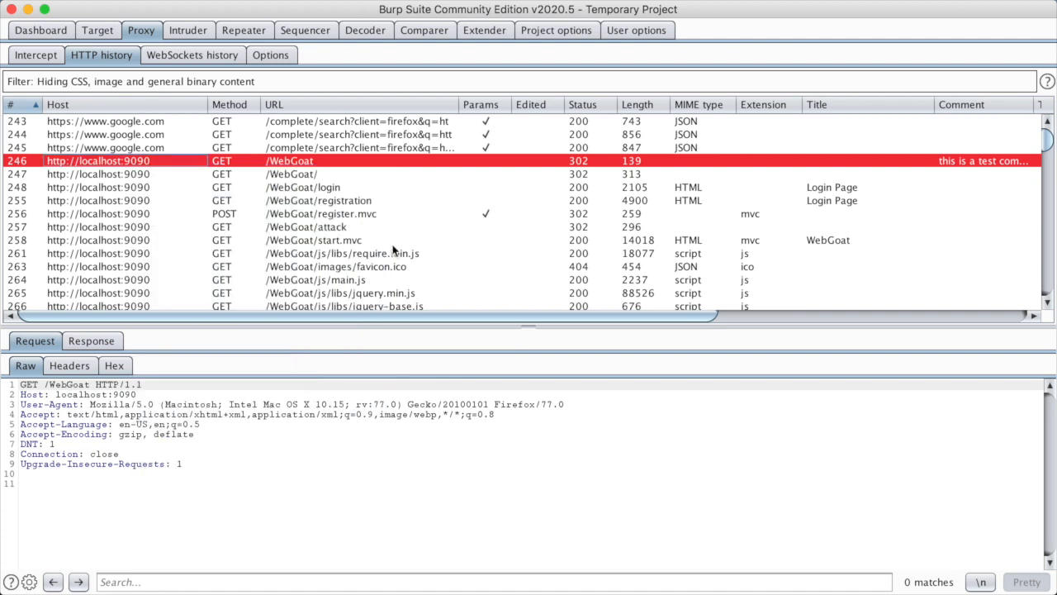
key(super+Tab)
key(super+t)
right_click(465, 140)
click(512, 386)
Run the curl command, look over the printed 302 headers, and return to Burp's HTTP history
key(Return)
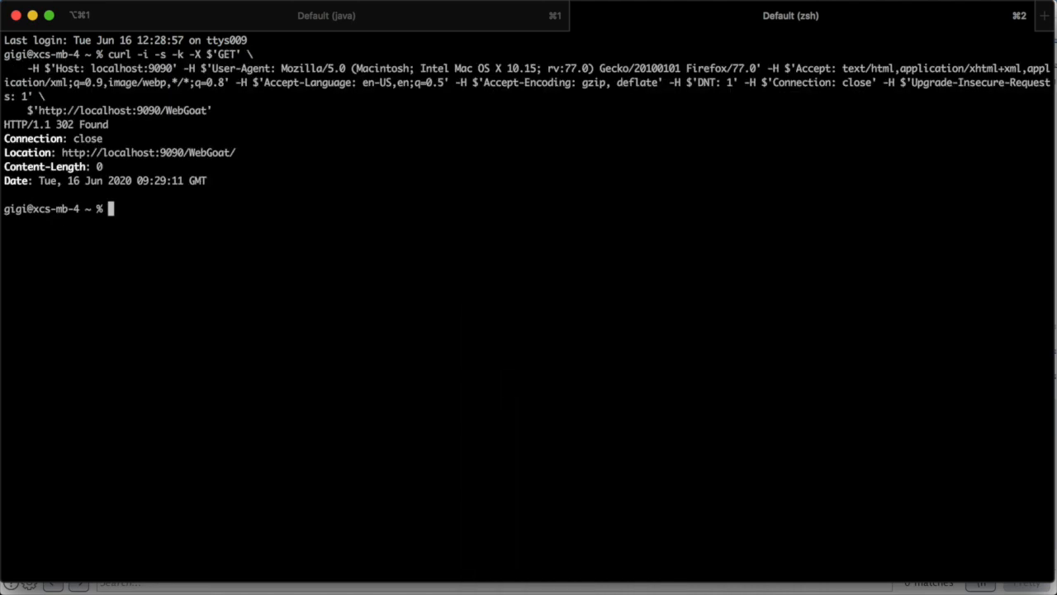
drag(4, 122, 231, 203)
click(226, 203)
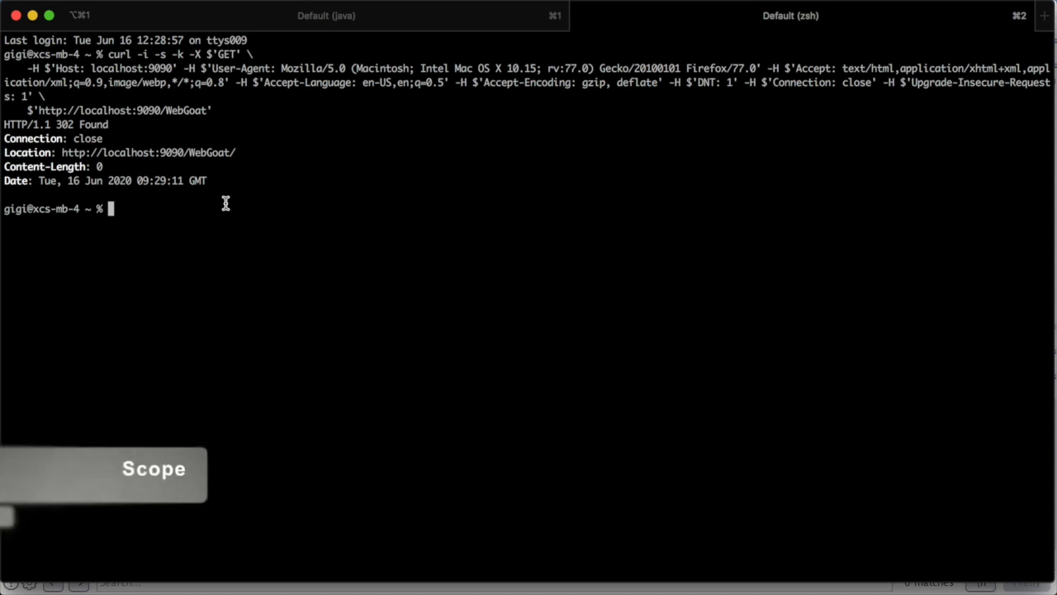
key(super+Tab)
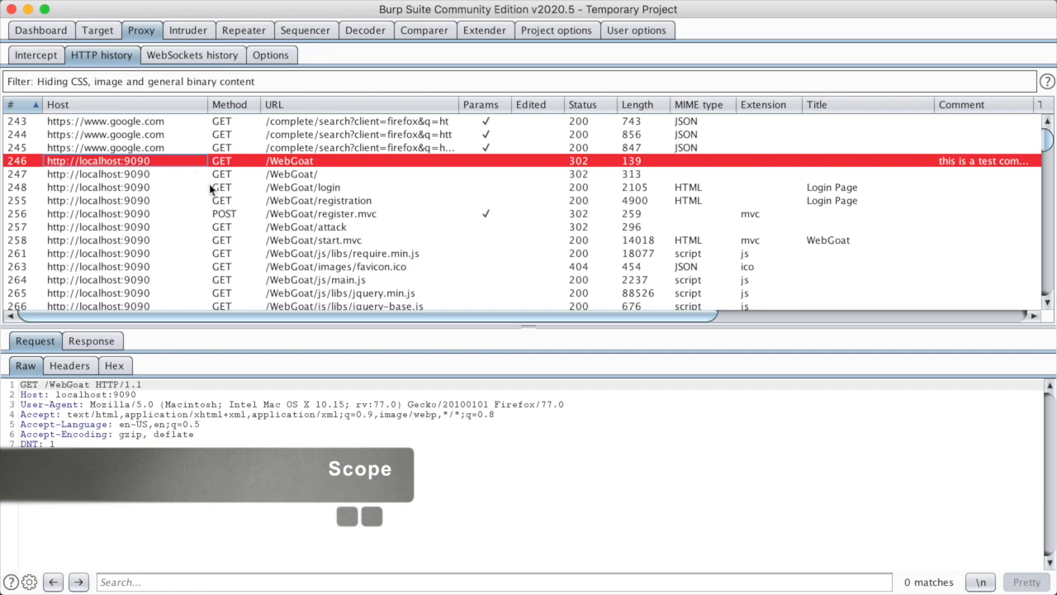
Add the /WebGoat request to target scope and choose Yes to stop logging out-of-scope traffic
right_click(184, 164)
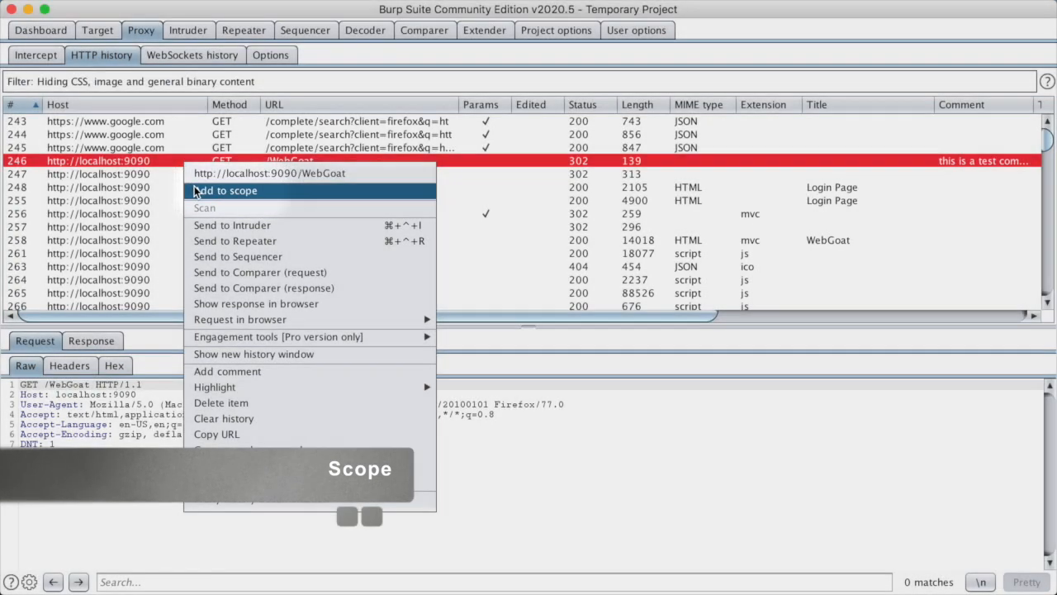
click(196, 191)
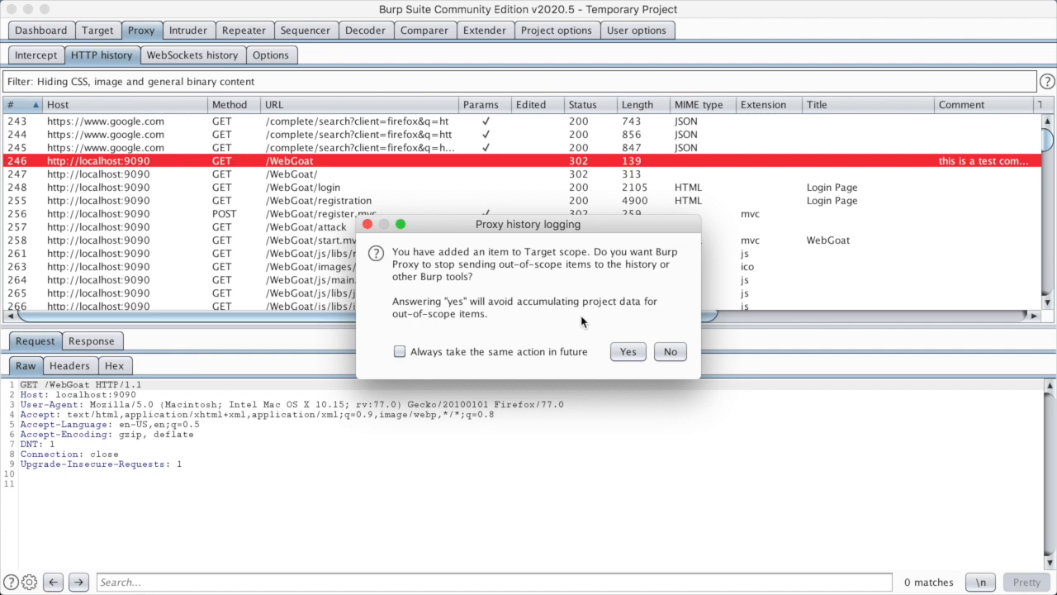
click(626, 351)
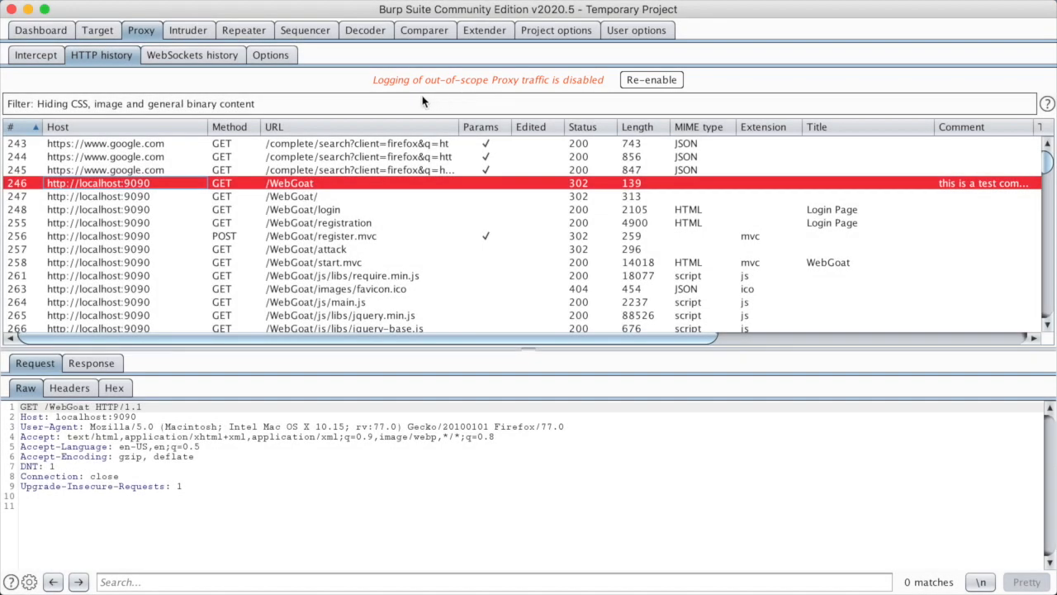
Filter the proxy history to show only in-scope items
click(292, 108)
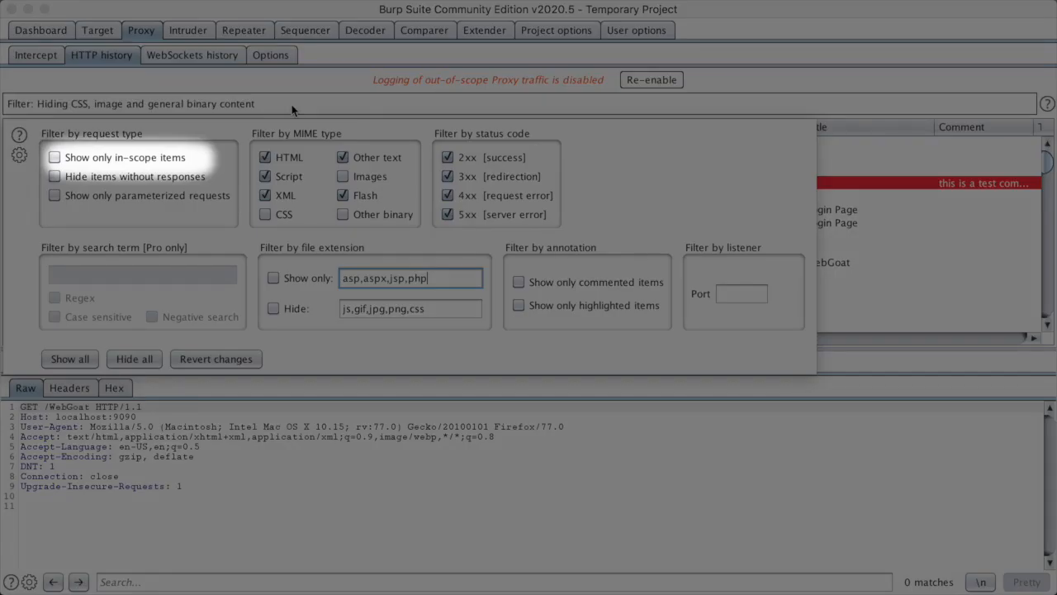
click(55, 158)
click(276, 417)
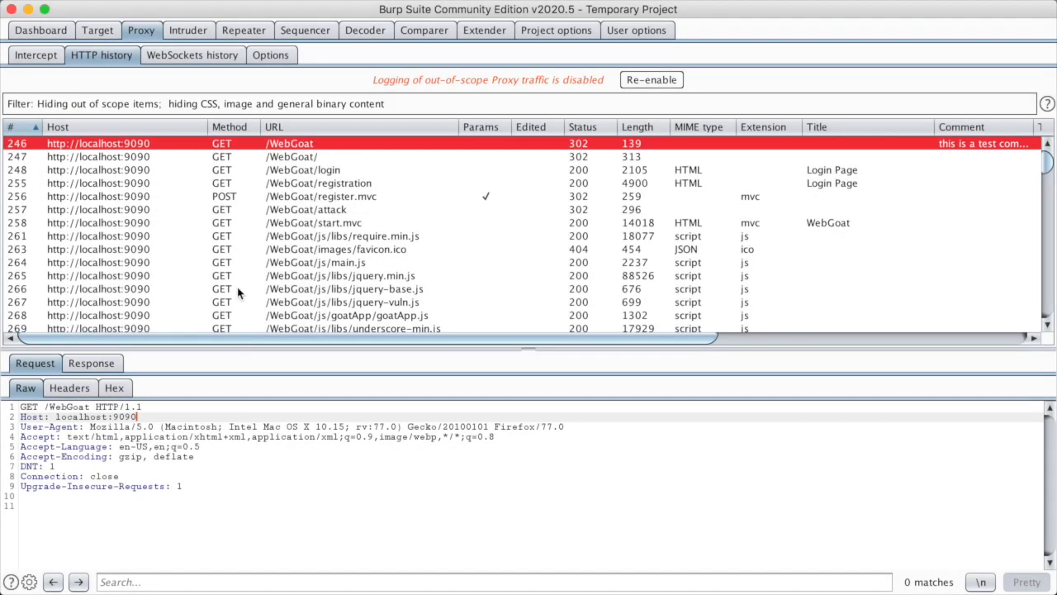
scroll(237, 286, down, 20)
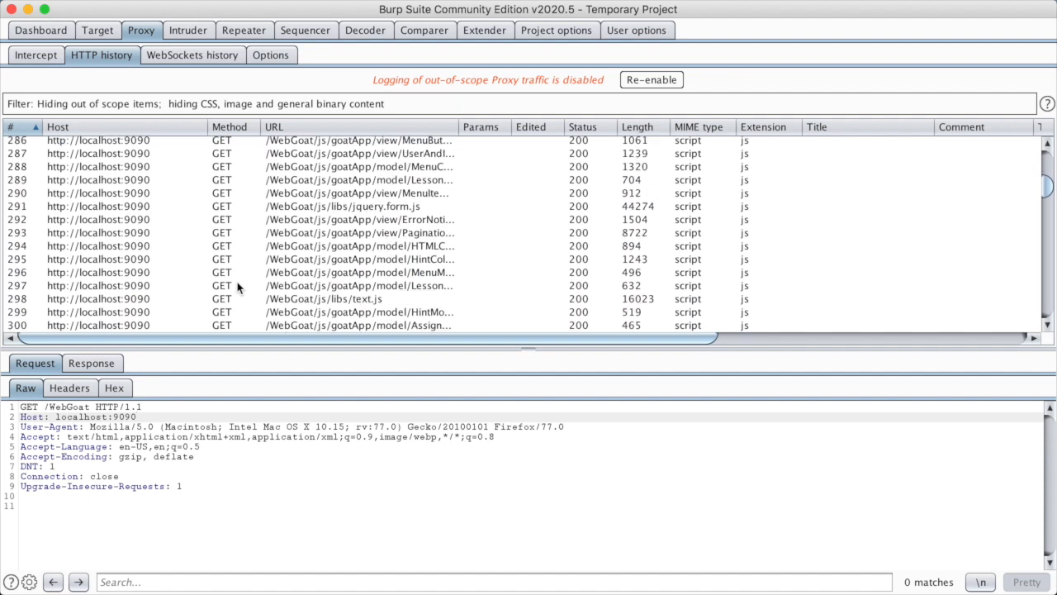
scroll(237, 286, right, 1)
scroll(237, 281, left, 1)
scroll(237, 281, up, 20)
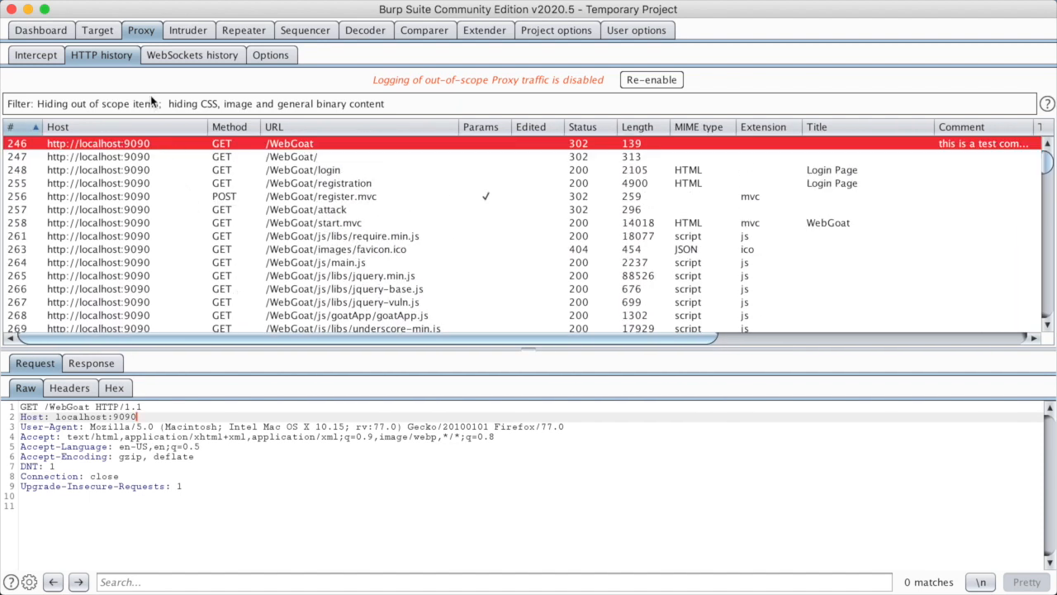
click(99, 31)
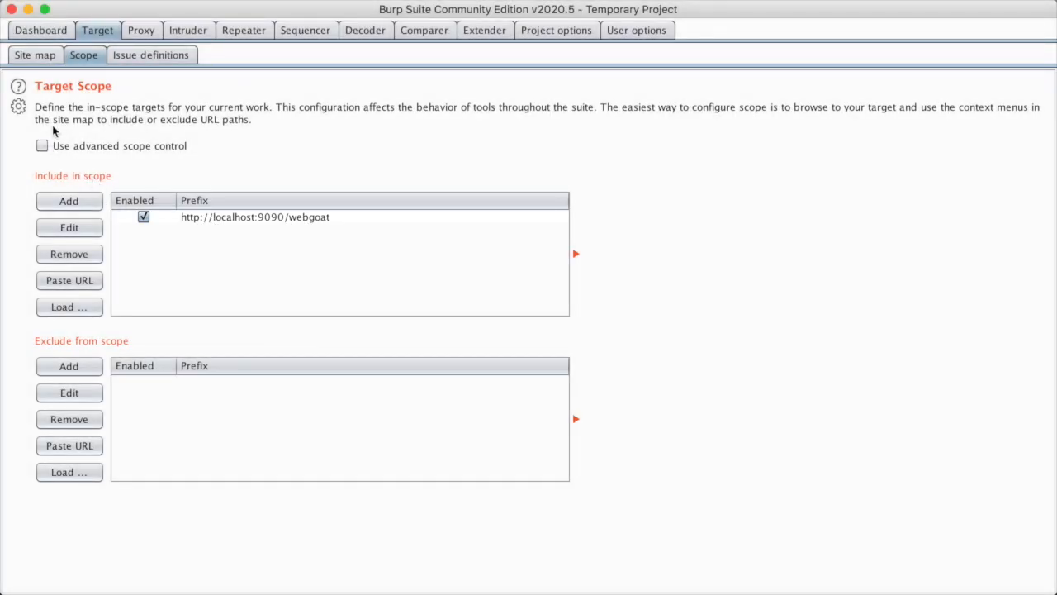
Toggle Use advanced scope control on and off, then view the Target site map
click(51, 147)
click(51, 147)
click(44, 56)
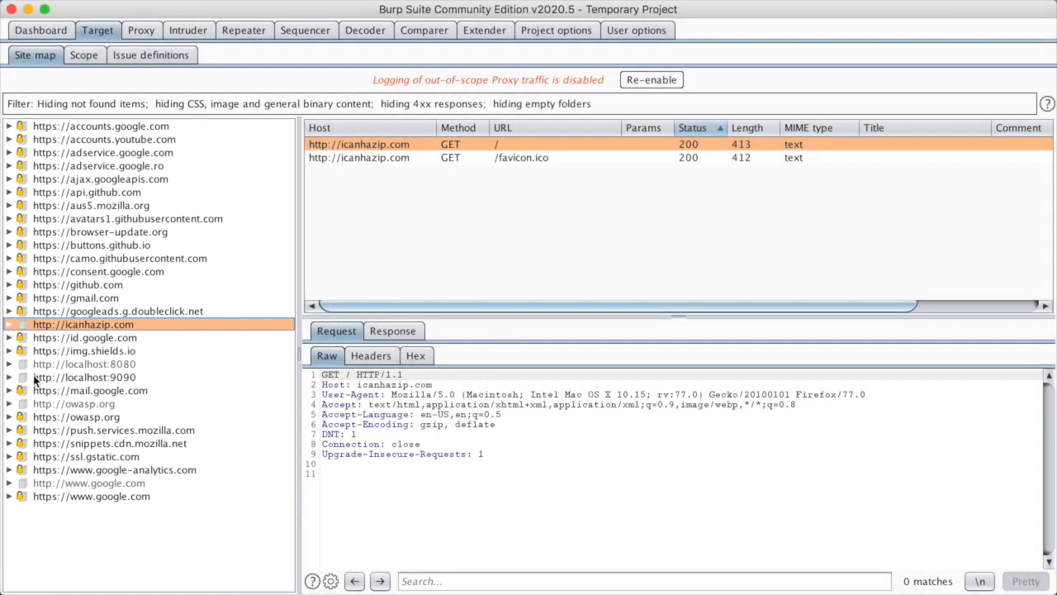
Expand localhost:9090 > WebGoat > service in the site map to list its requests
click(9, 377)
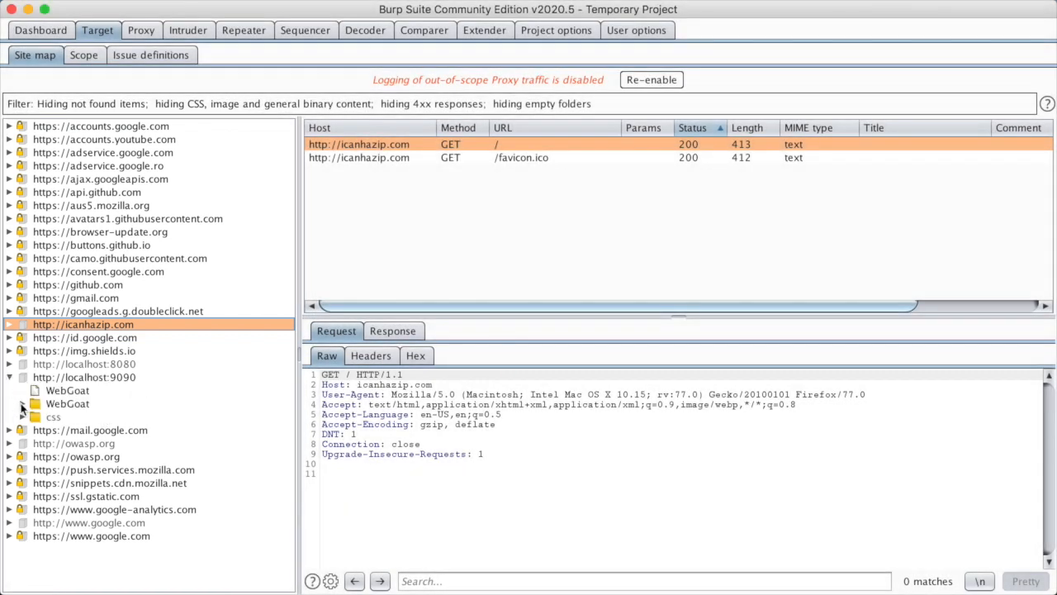
click(69, 378)
mouse_move(504, 304)
mouse_down()
mouse_move(631, 300)
mouse_move(501, 304)
mouse_up()
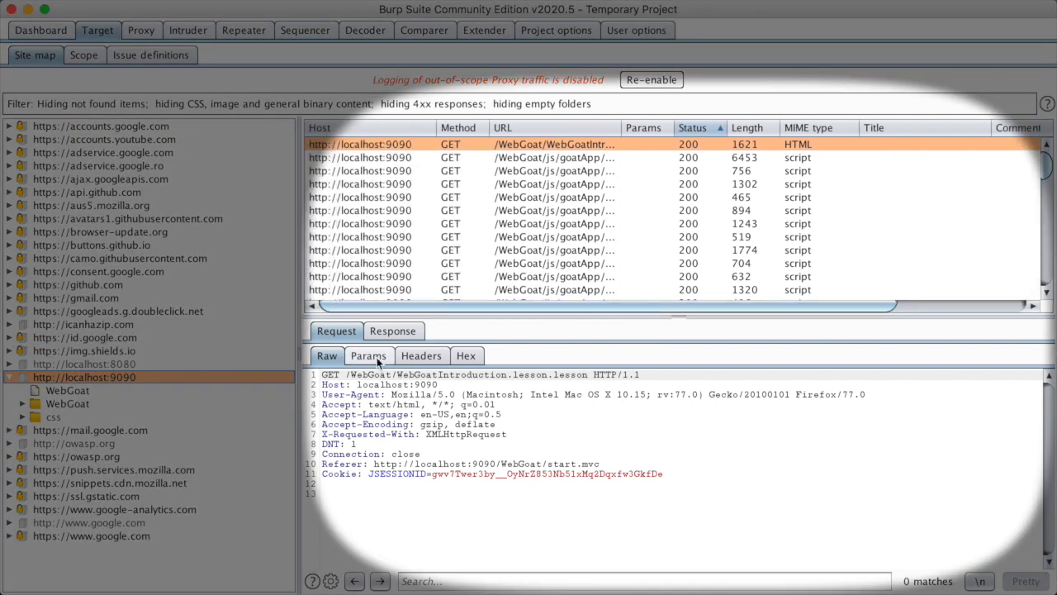
click(76, 392)
click(23, 404)
scroll(25, 406, down, 4)
click(64, 379)
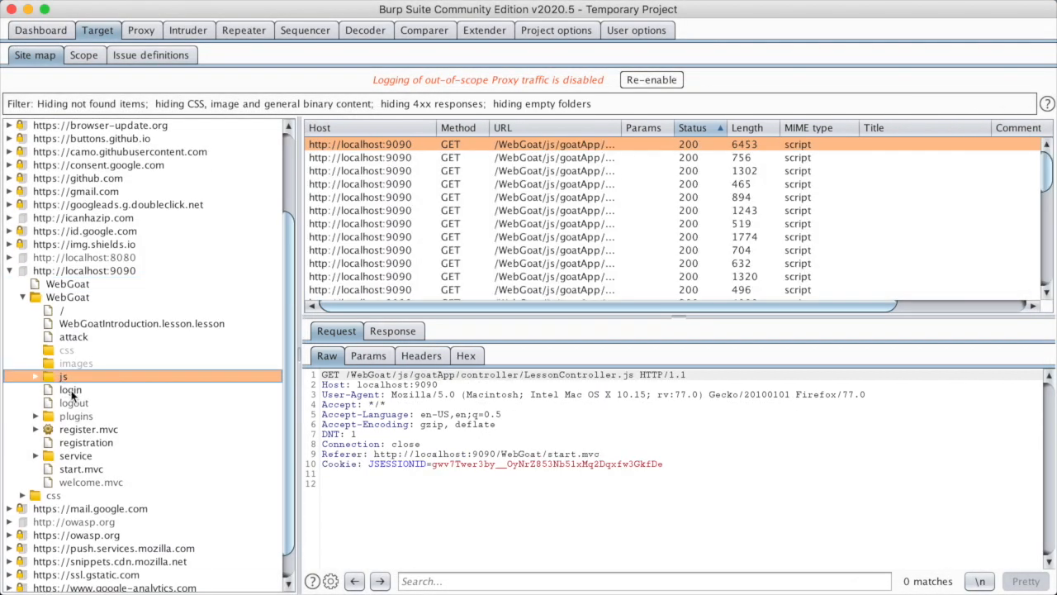
click(70, 390)
click(35, 456)
click(75, 456)
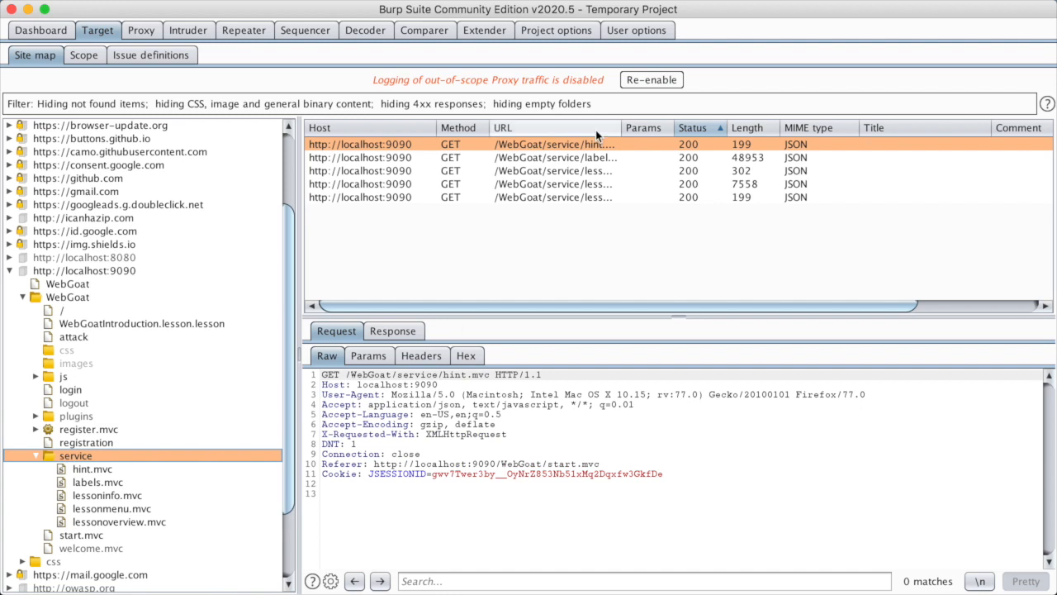
Highlight the /WebGoat/service/labels.mvc request red, then bring Firefox to the front
click(409, 161)
click(465, 240)
click(417, 158)
click(411, 187)
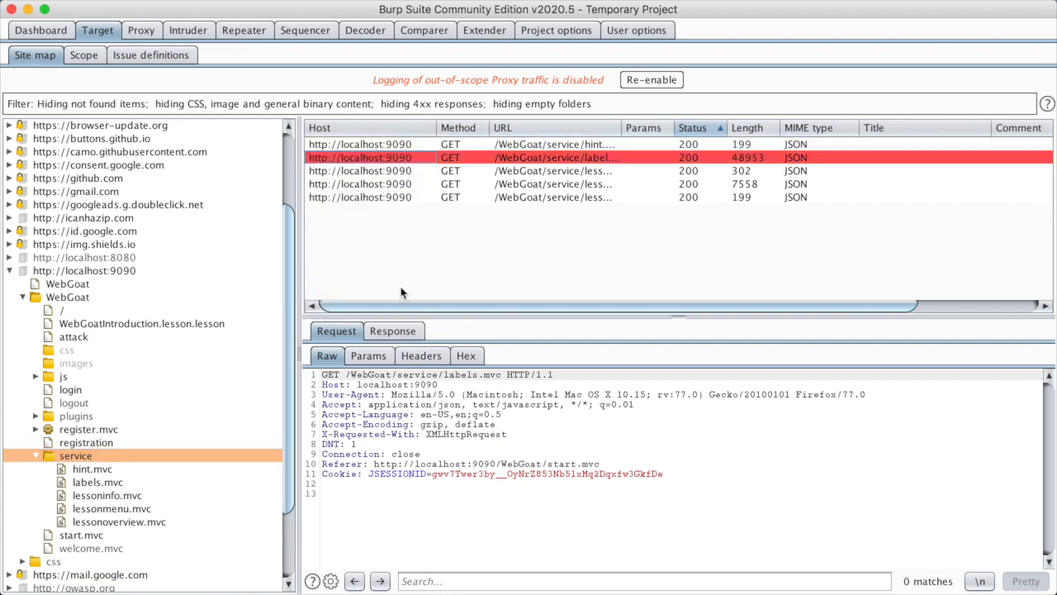
key(ctrl+shift+p)
key(super+Tab)
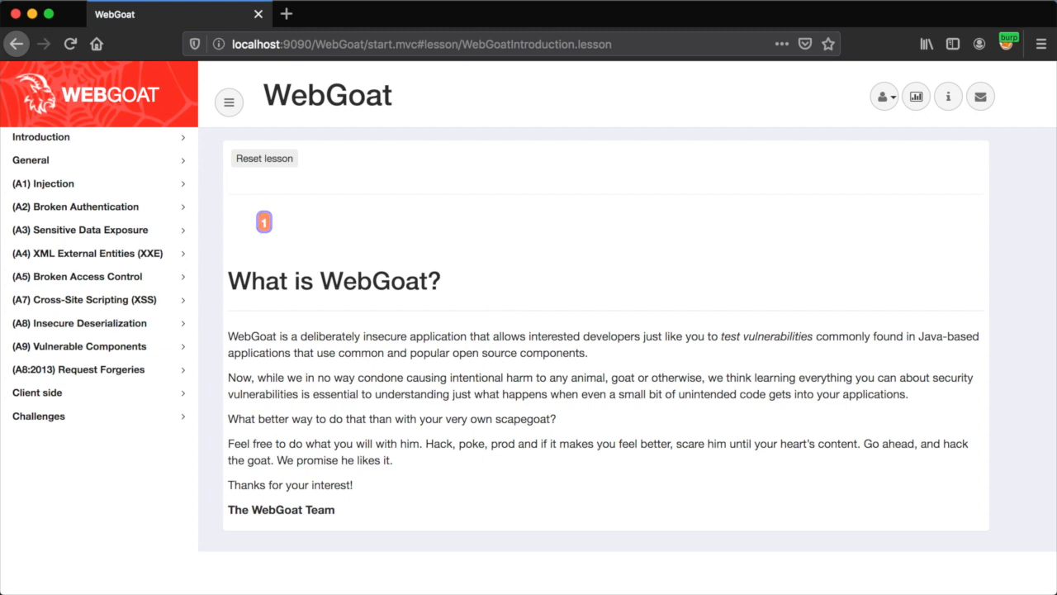
Open Firefox Developer Tools on the Network panel to see the lessonmenu.mvc and lessonoverview.mvc requests
key(super+alt+i)
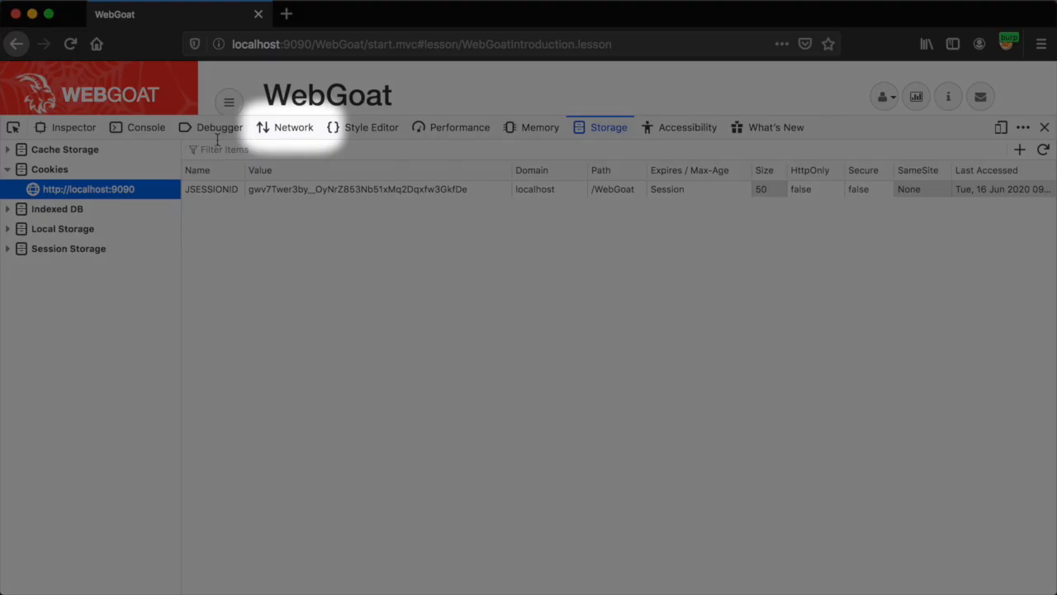
click(289, 134)
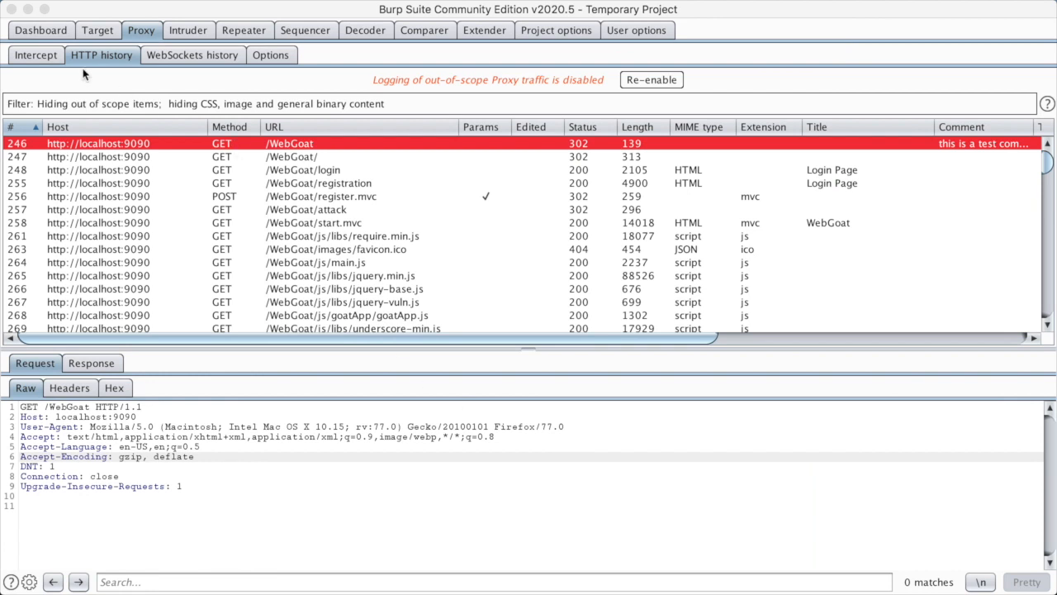
Switch on interception in Proxy > Intercept, catching the lessonmenu.mvc GET request
click(51, 57)
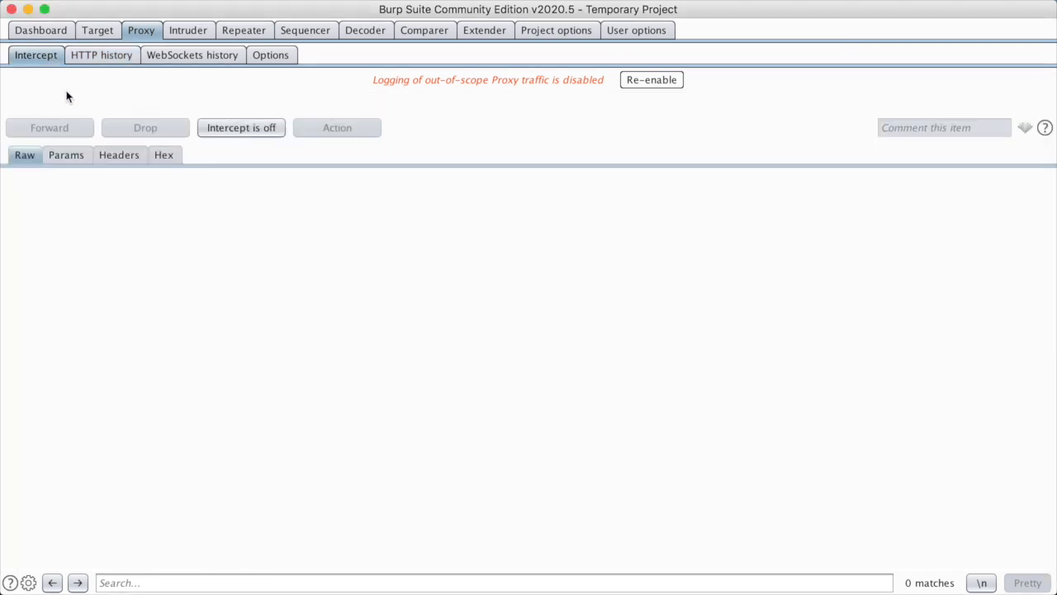
click(67, 351)
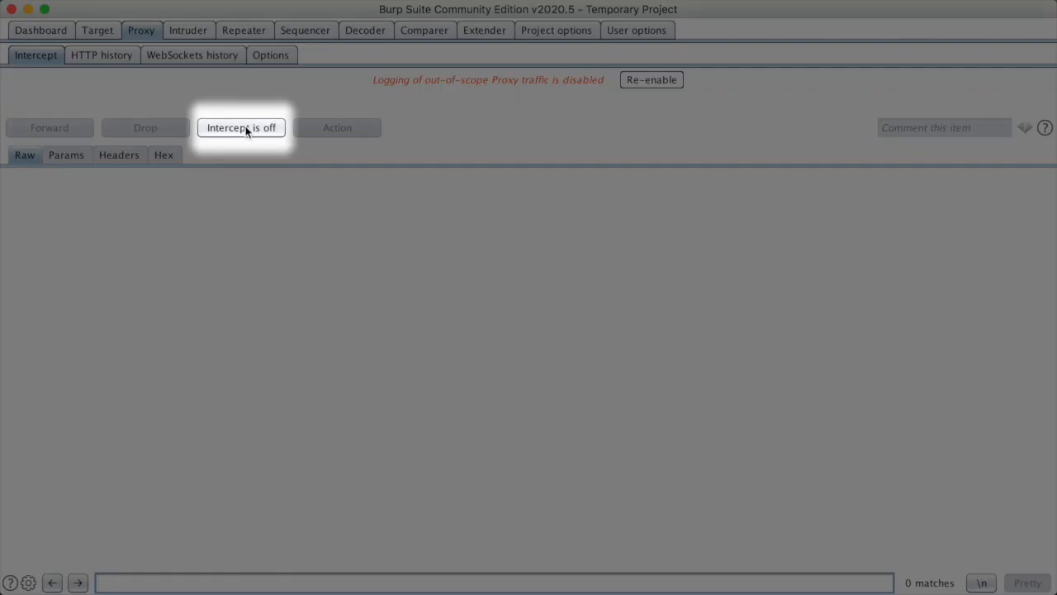
click(246, 129)
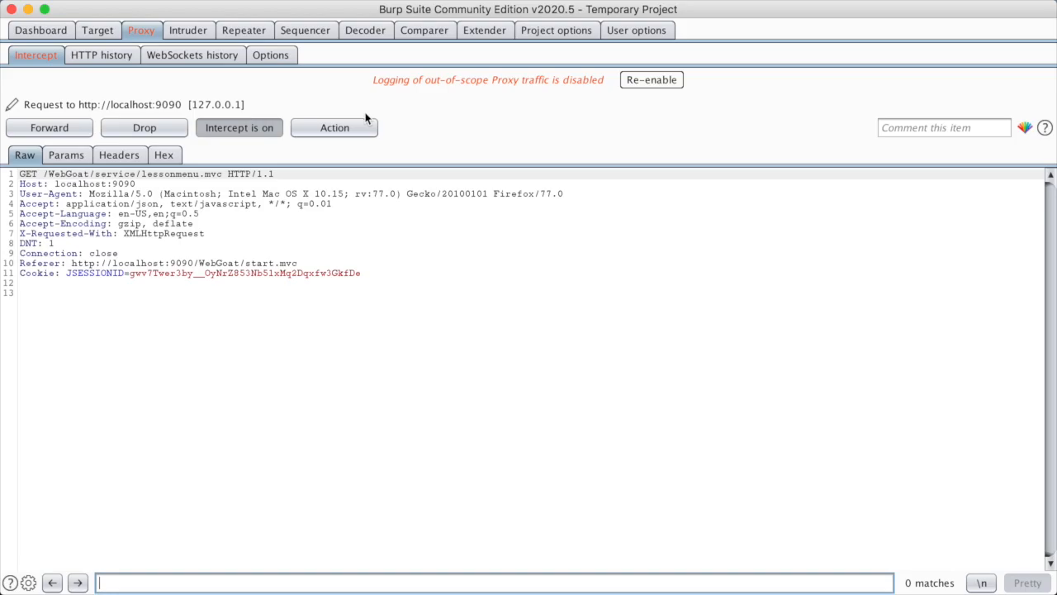
Look through the held request's Action menu, then forward the lessonmenu.mvc and lessonoverview.mvc requests
click(364, 128)
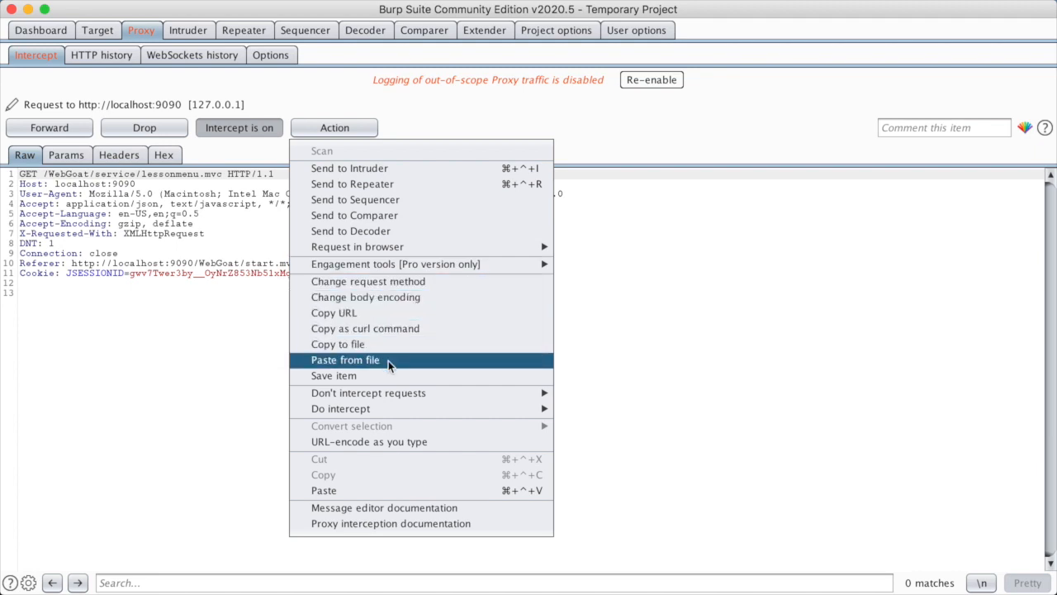
mouse_move(504, 408)
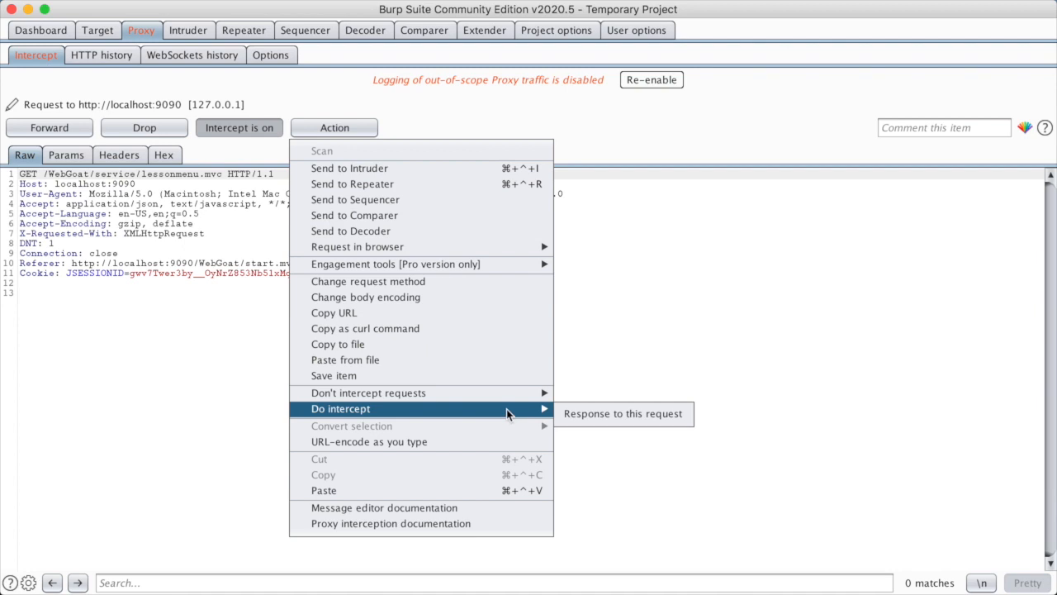
click(643, 447)
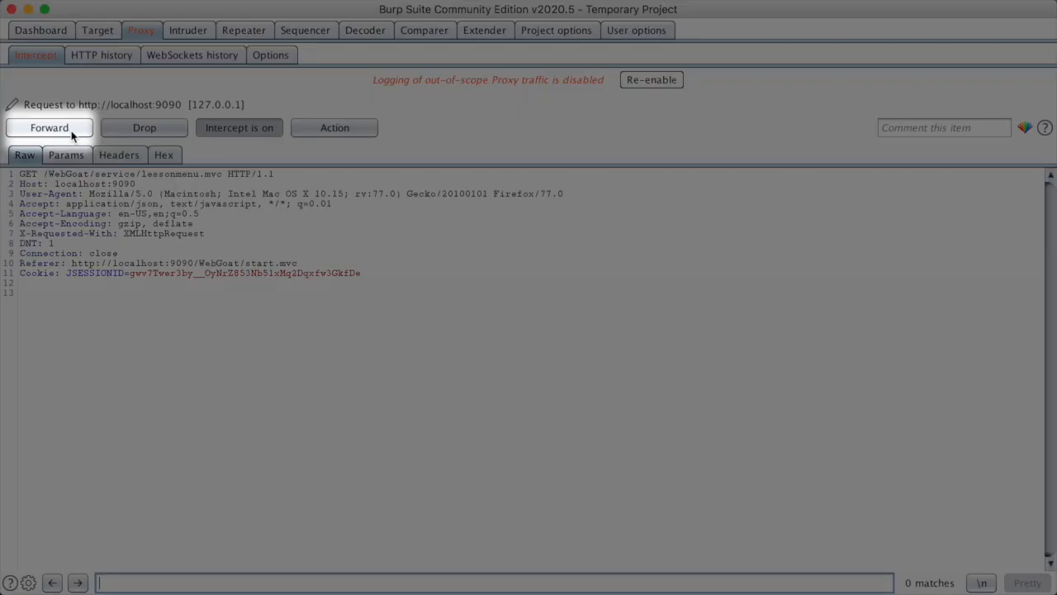
click(49, 128)
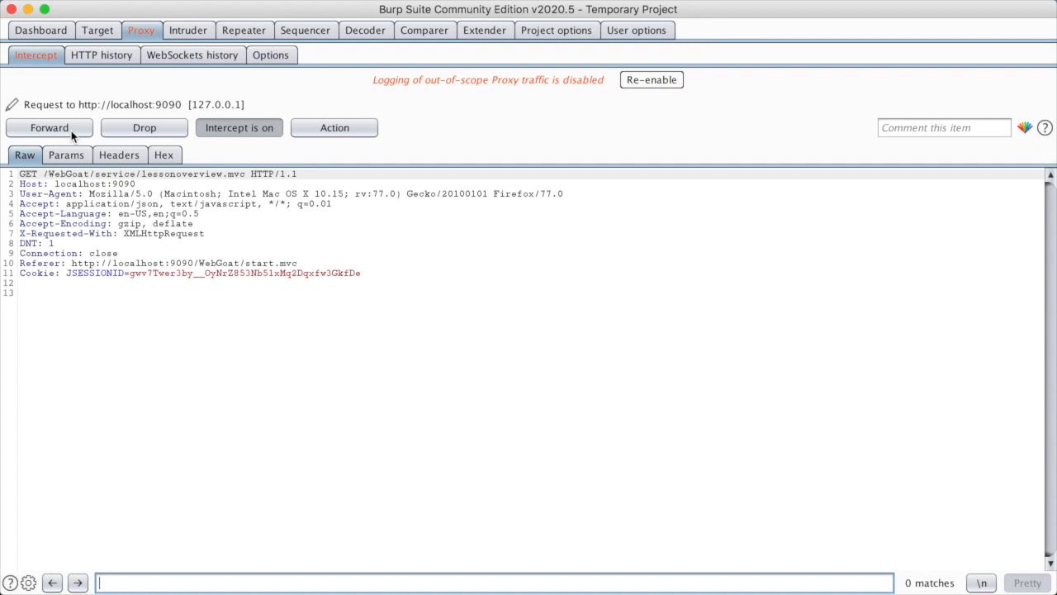
click(119, 132)
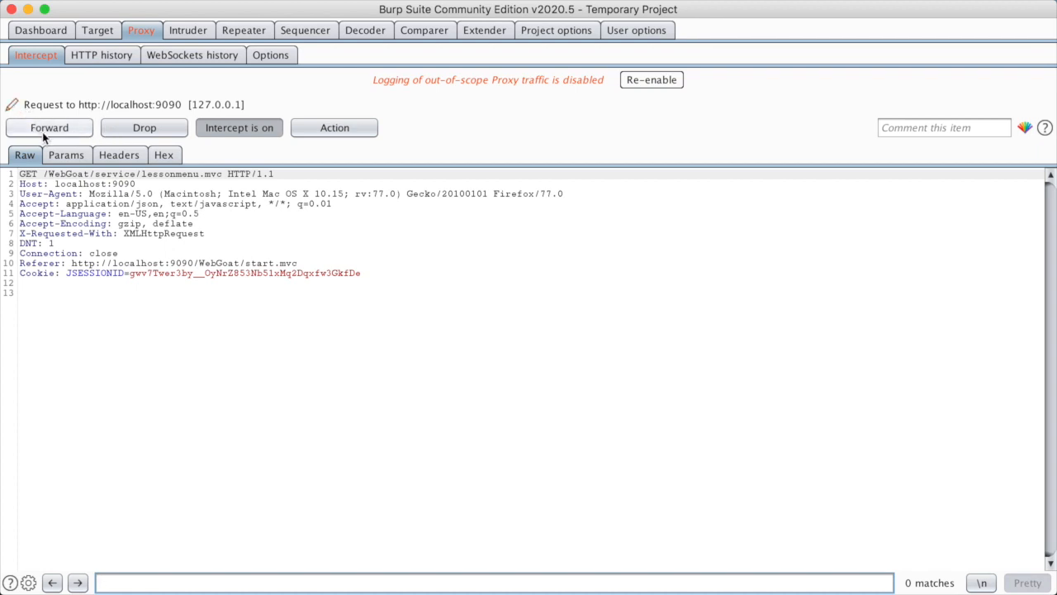
Forward all remaining held requests and turn interception off
click(66, 132)
click(66, 132)
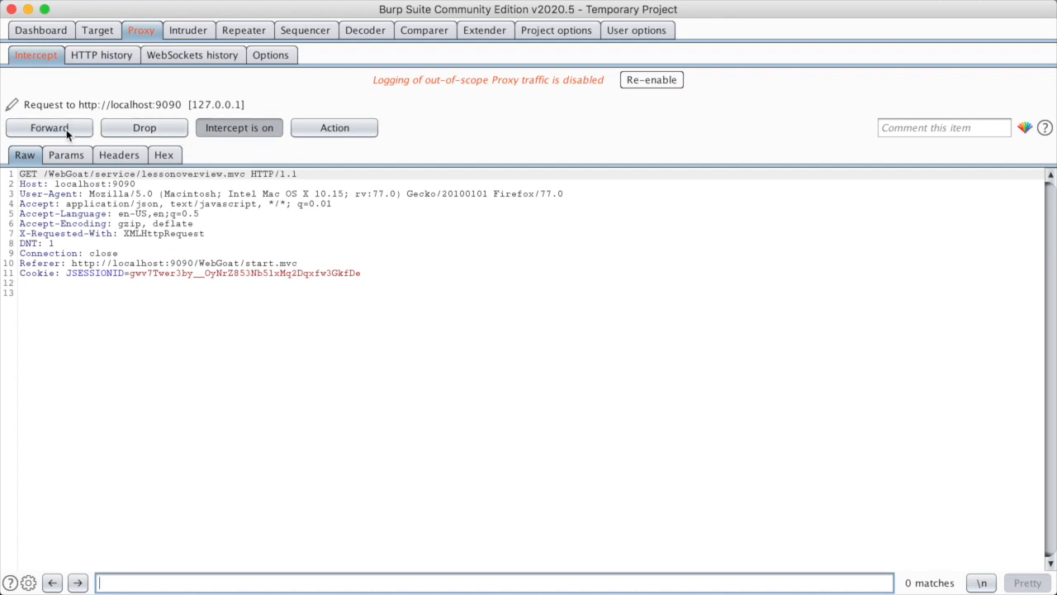
click(66, 131)
click(66, 131)
click(66, 131)
click(66, 130)
click(66, 130)
click(66, 131)
click(66, 131)
click(66, 128)
click(66, 129)
click(223, 128)
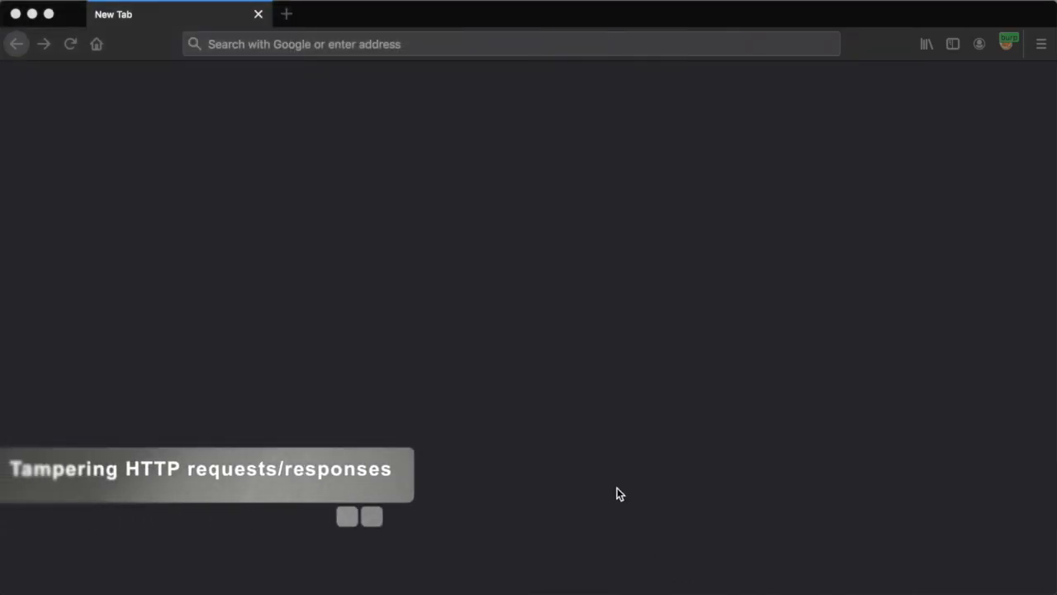
click(445, 165)
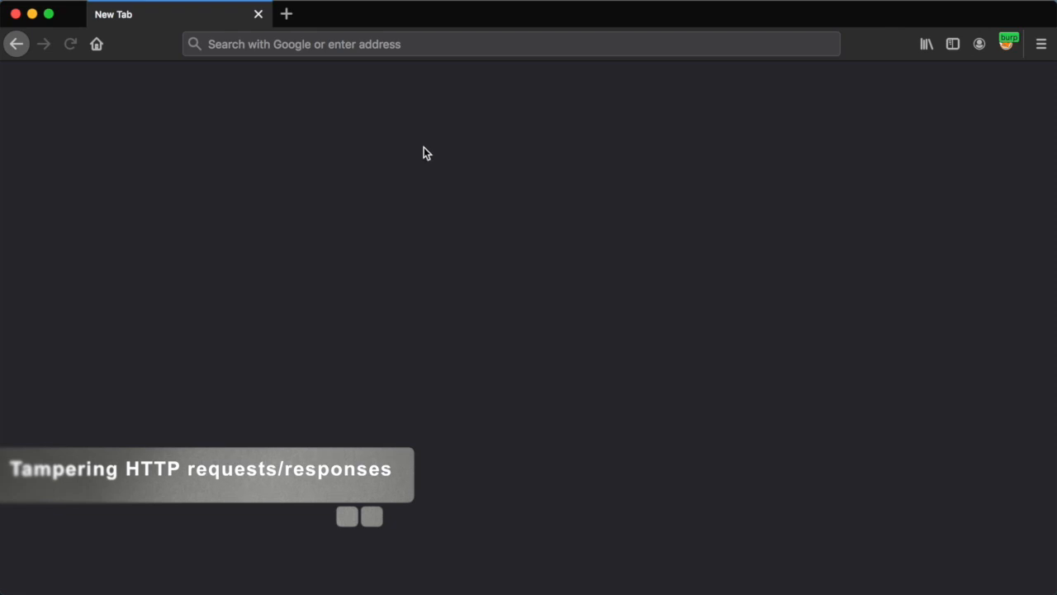
click(344, 46)
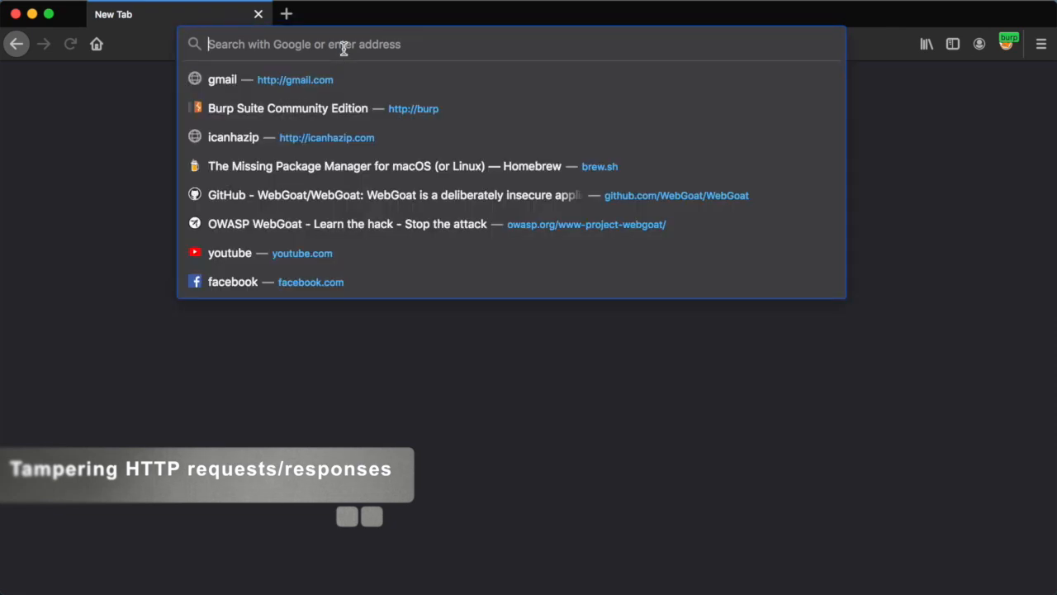
text(http://local)
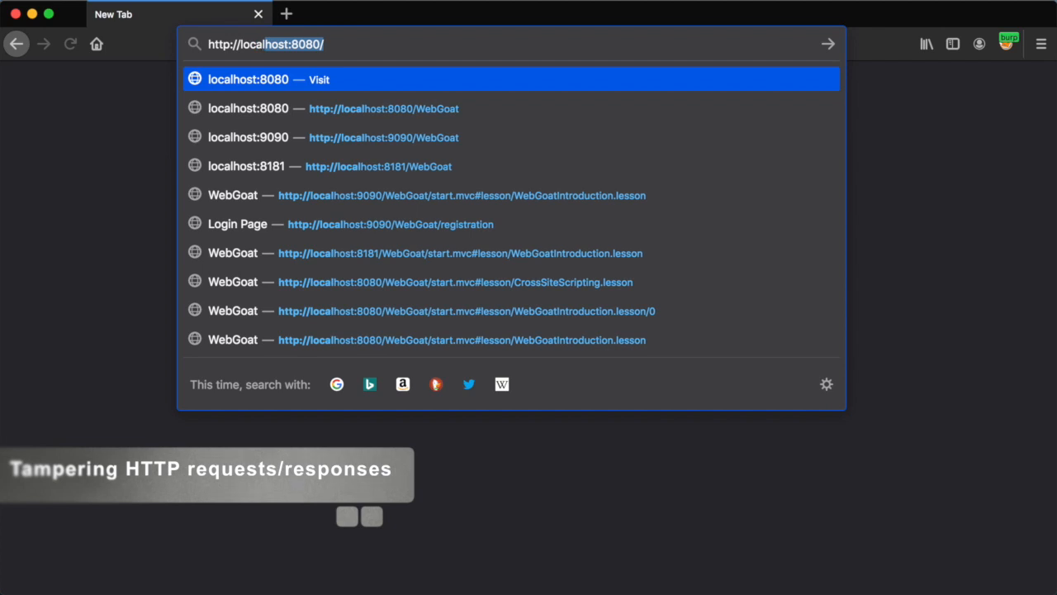
text(ho)
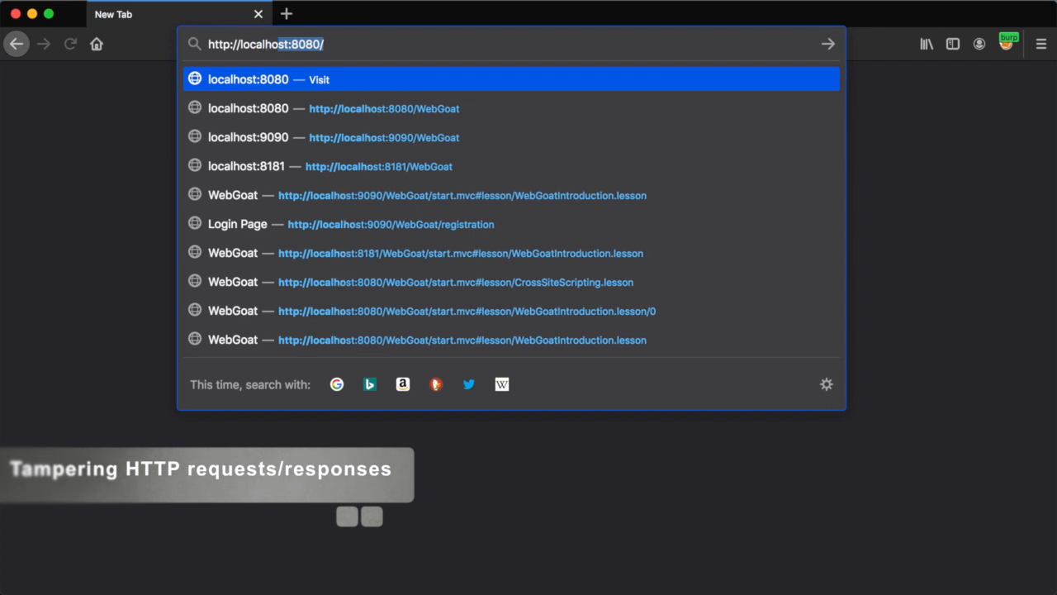
text(st:9090/)
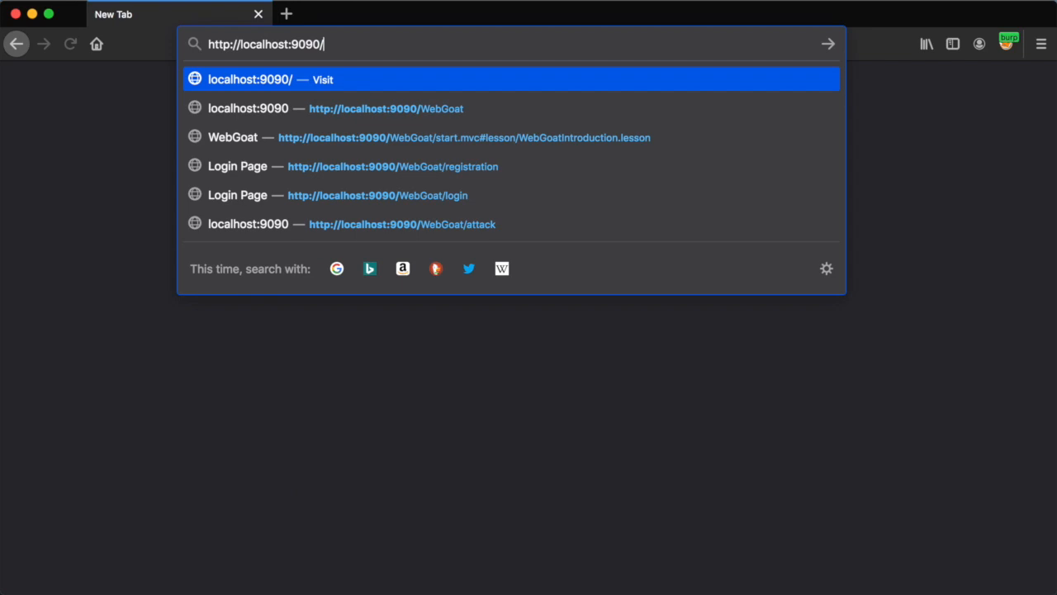
text(WebGoat)
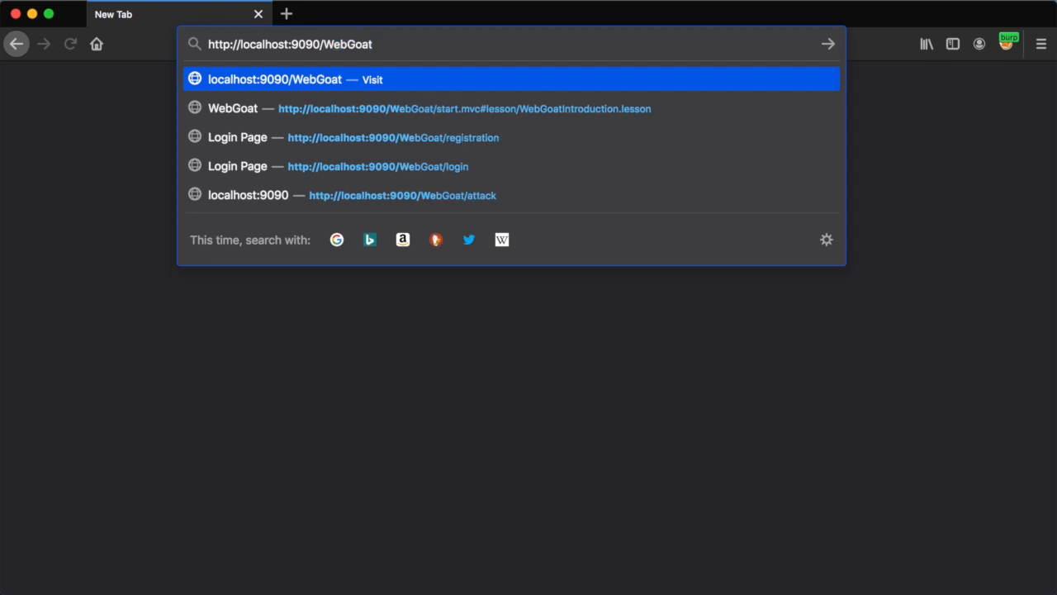
key(super+Tab)
key(super+Tab)
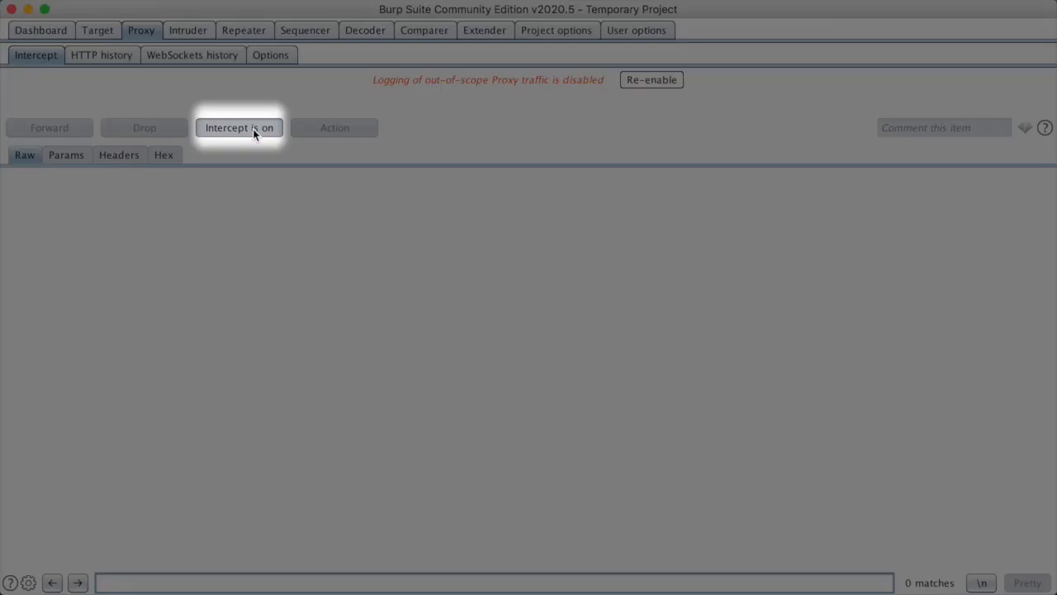
click(252, 129)
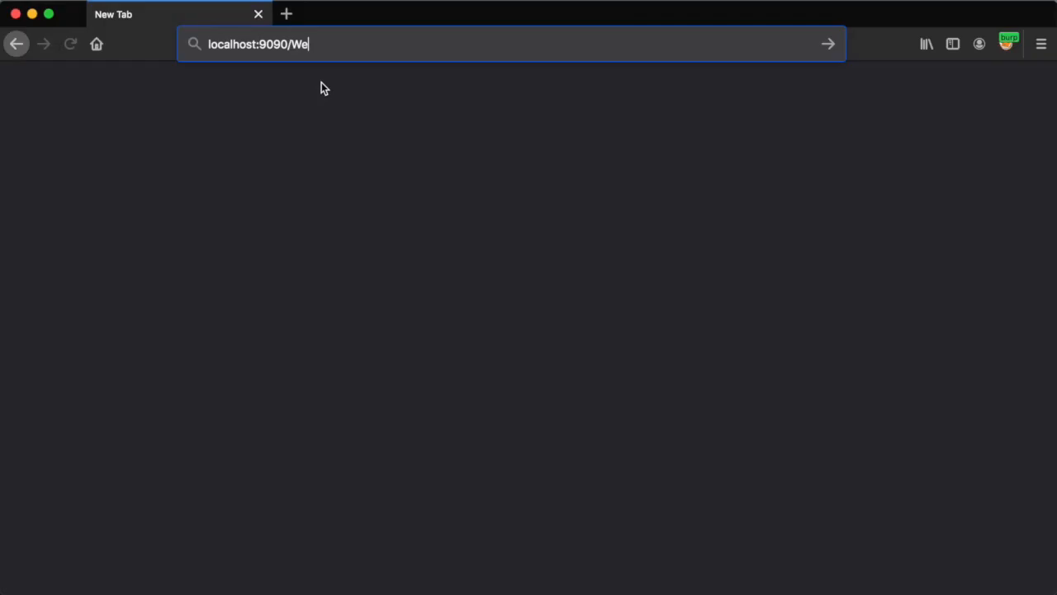
text(bGoa)
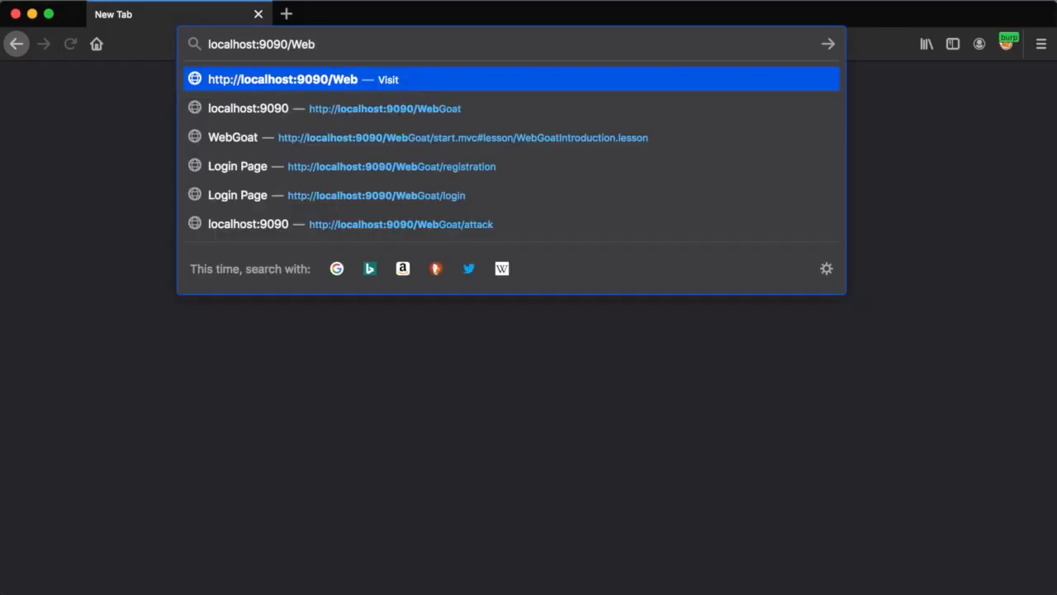
text(t)
key(Return)
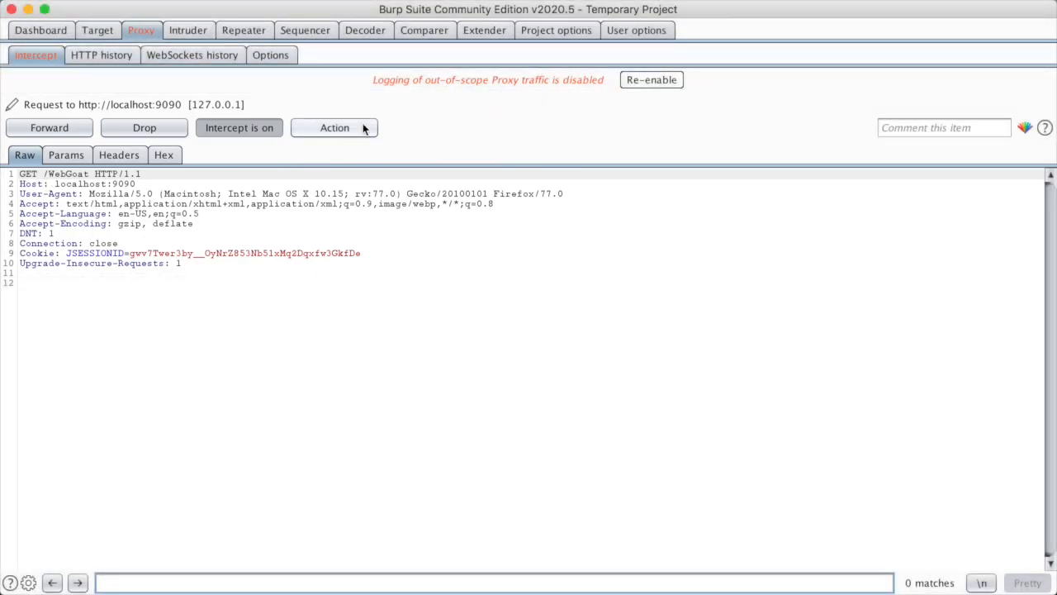
Intercept the first /WebGoat request's response, forward it, and pass the 302 redirect on
click(370, 130)
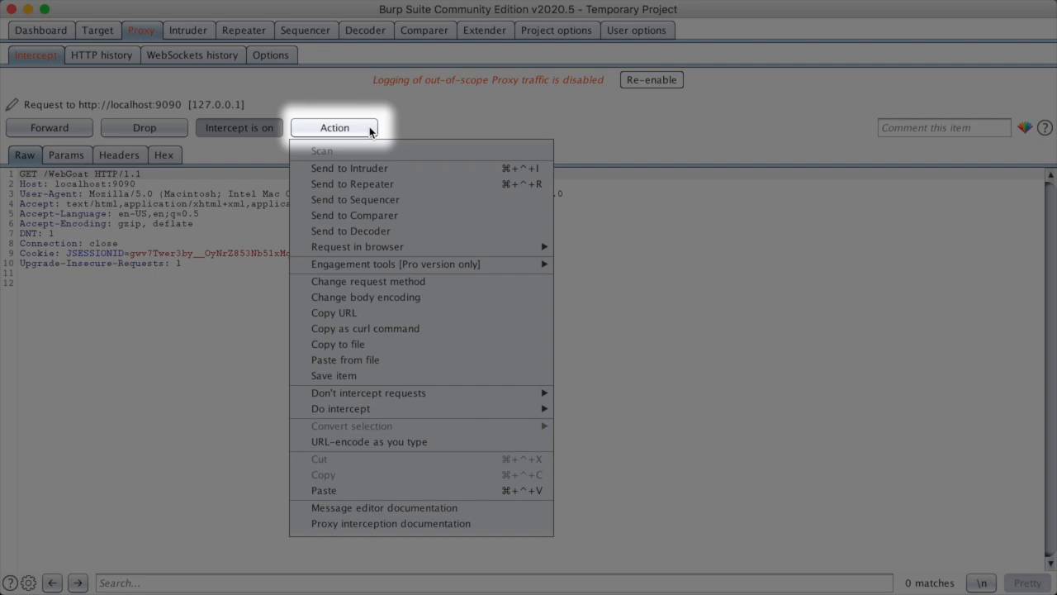
mouse_move(473, 406)
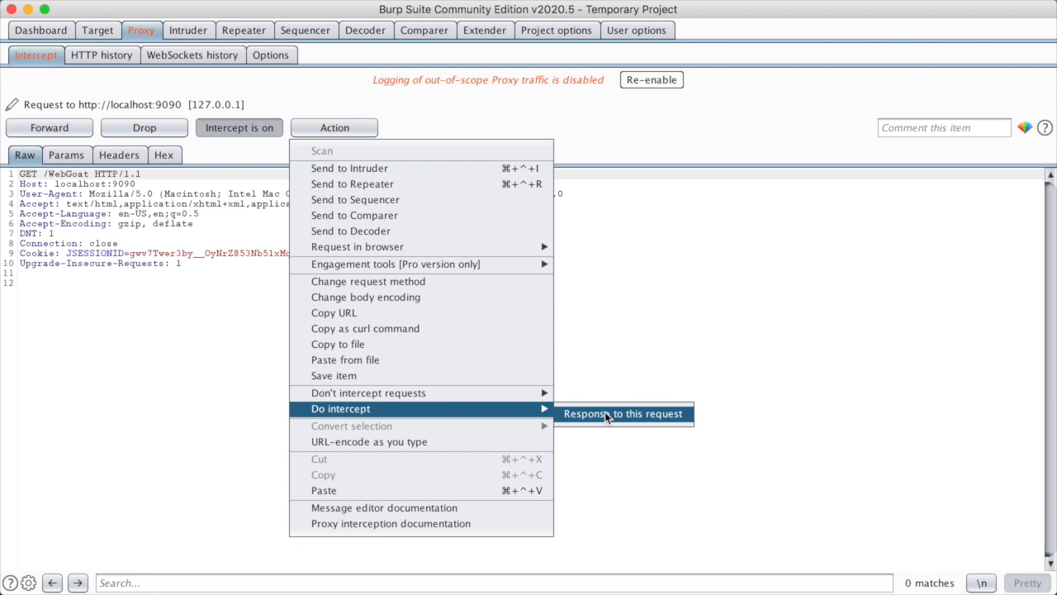
click(605, 415)
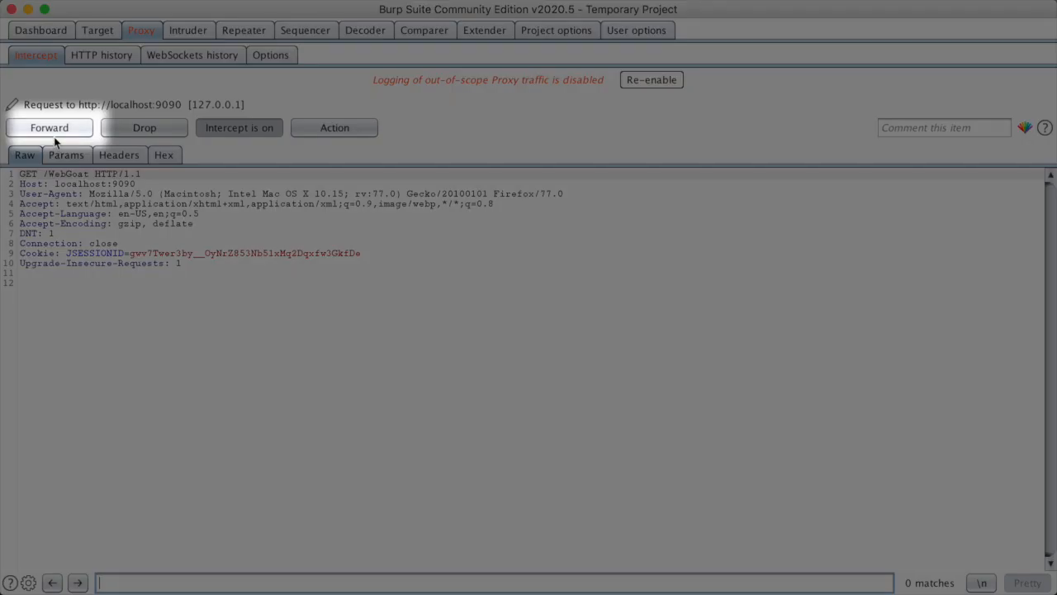
click(54, 133)
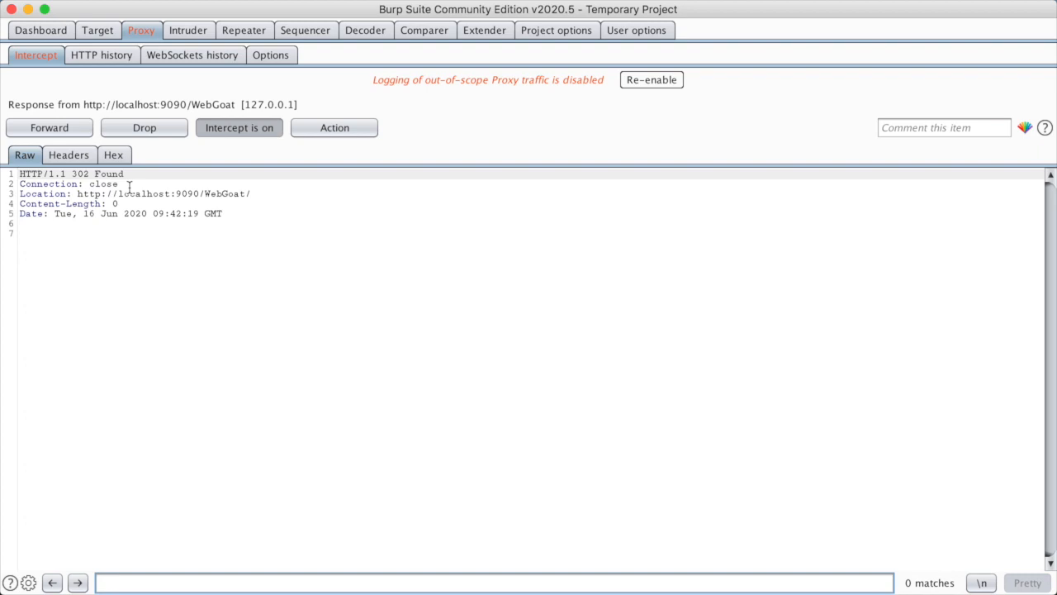
drag(20, 174, 124, 298)
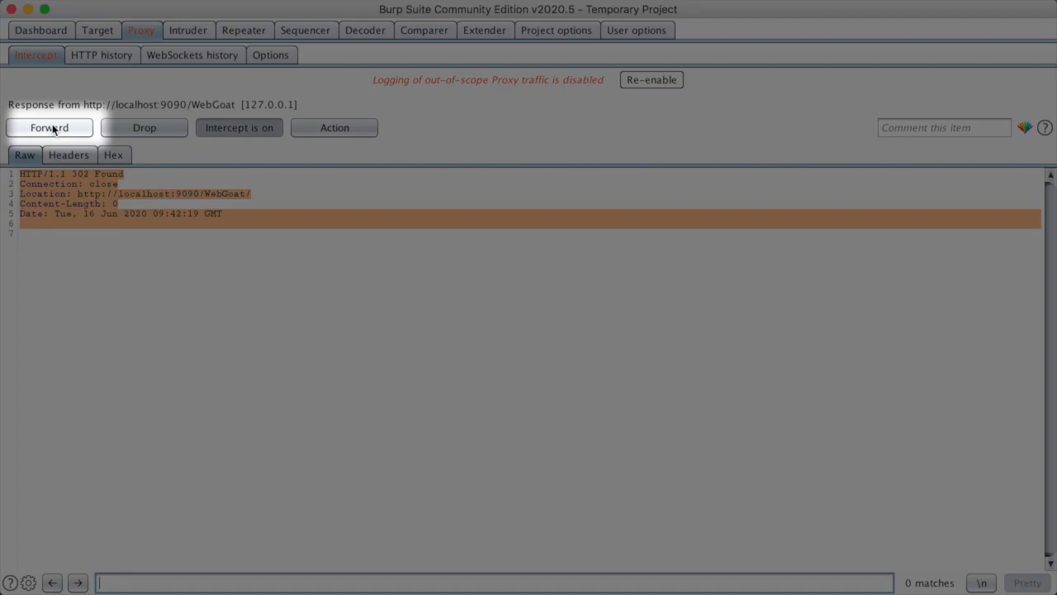
click(50, 128)
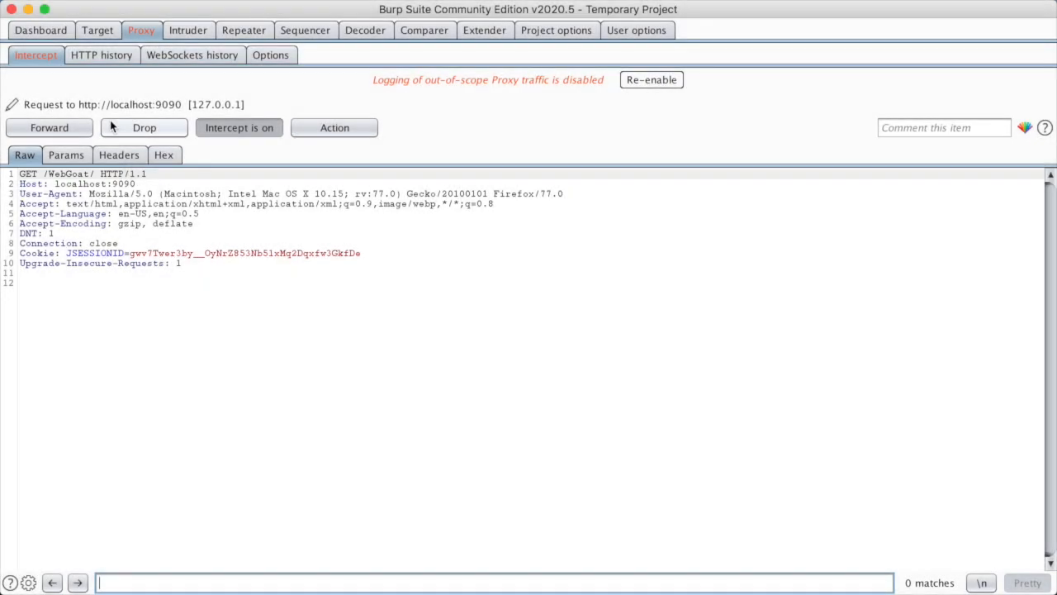
Intercept the /WebGoat/ request's response, forward it, and pass the second 302 redirect through
click(308, 132)
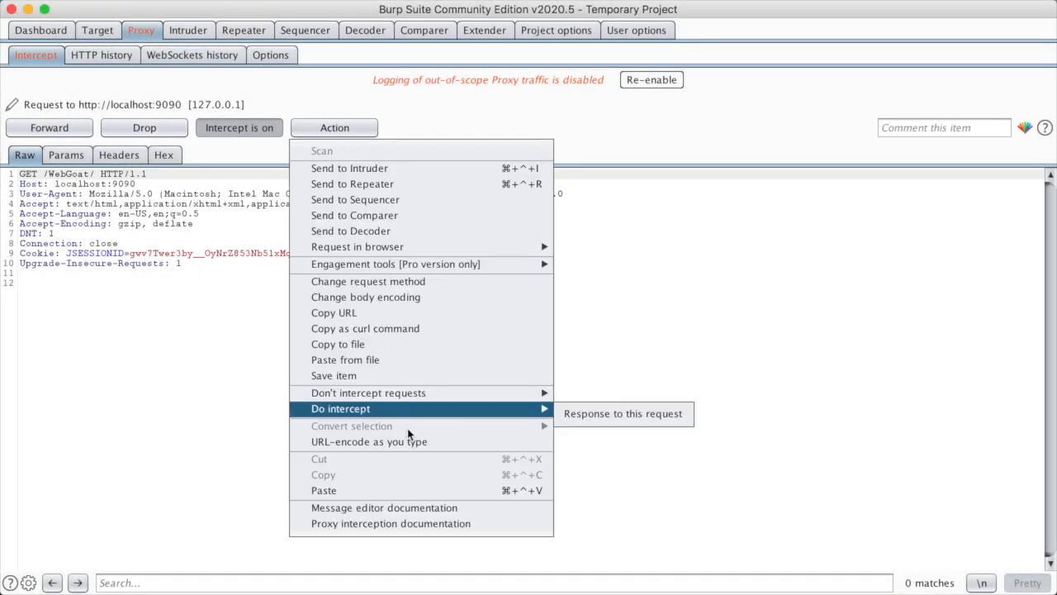
click(593, 414)
click(50, 127)
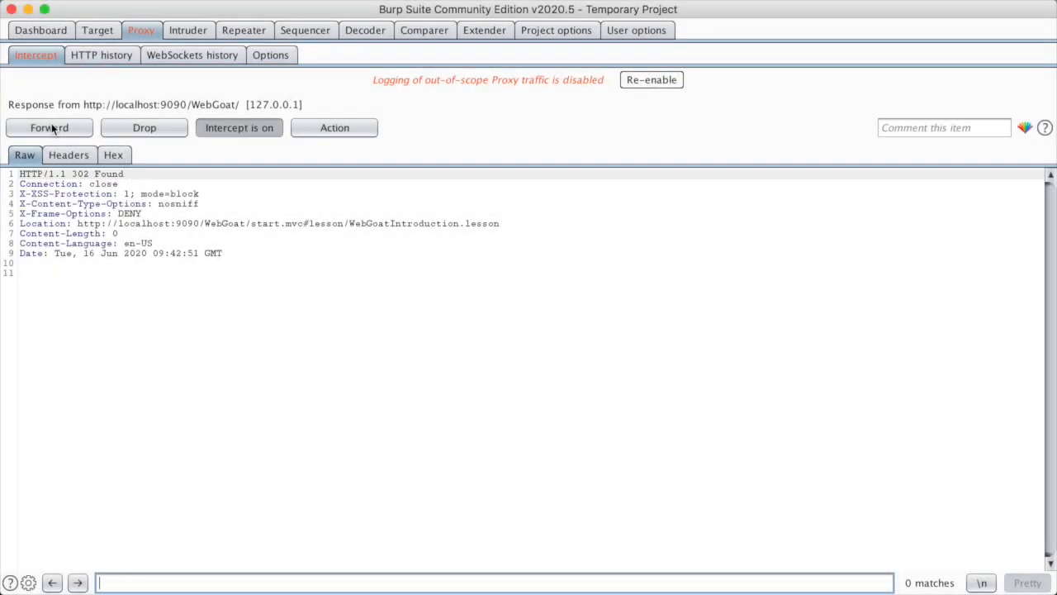
click(55, 127)
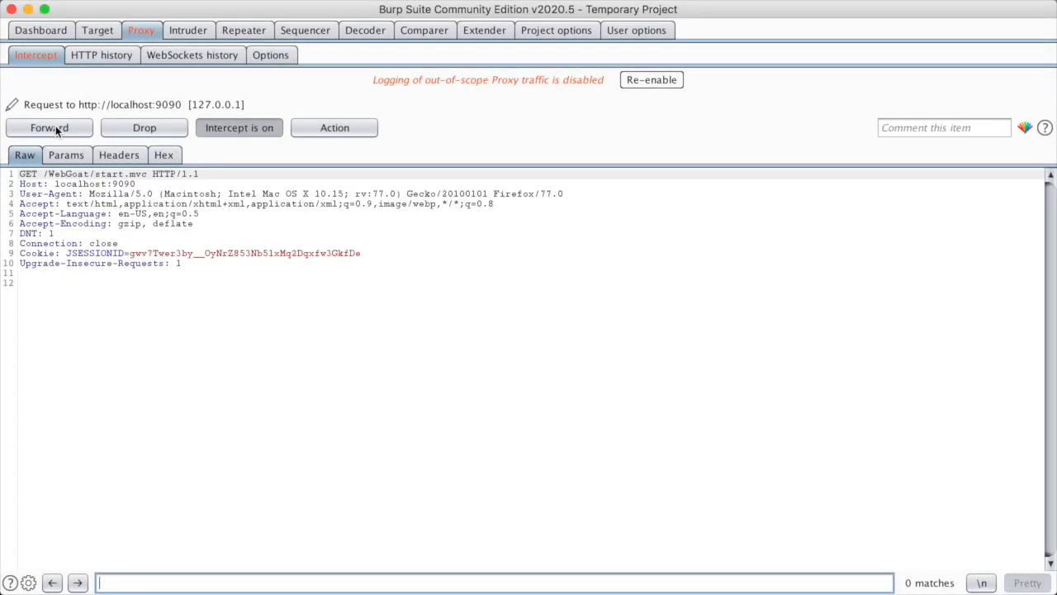
Set response interception on the start.mvc request and forward it to the server
click(347, 129)
mouse_move(535, 408)
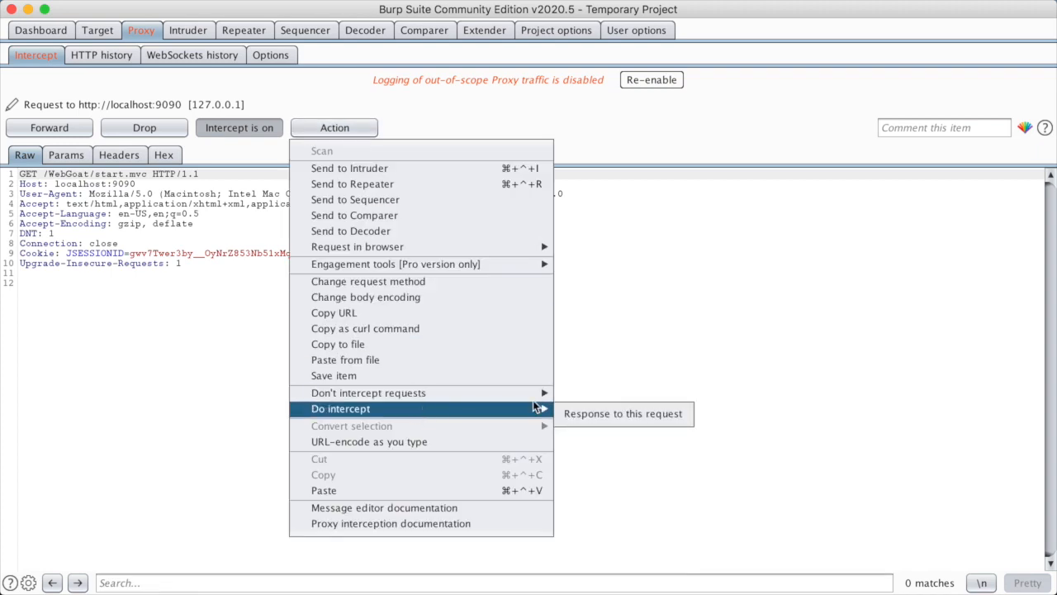
click(617, 414)
click(48, 124)
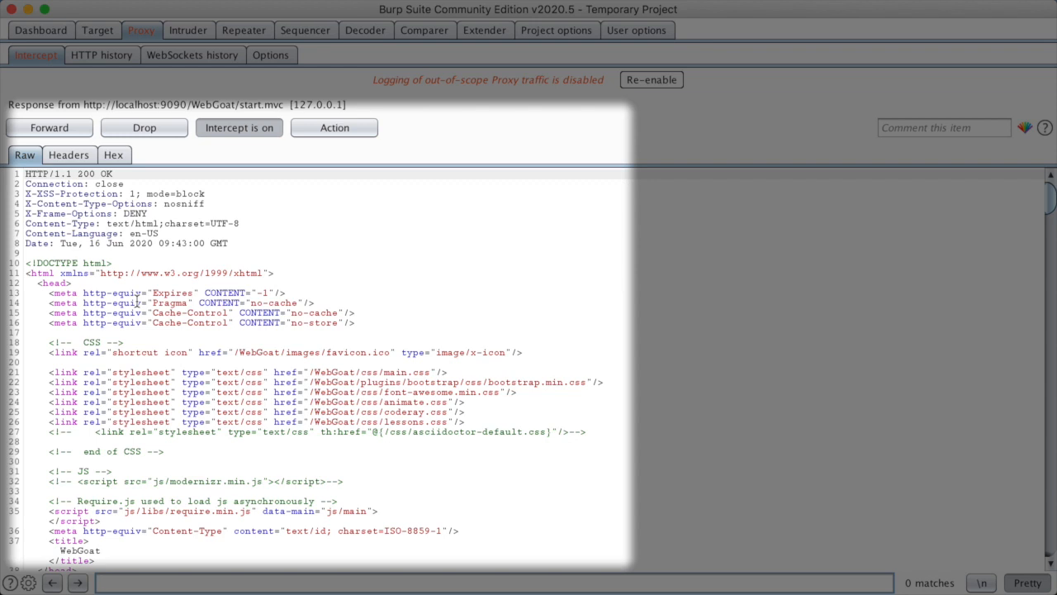
Edit the intercepted response's <title> in the Raw view from WebGoat to WebCAT
scroll(137, 303, down, 2)
scroll(137, 302, up, 1)
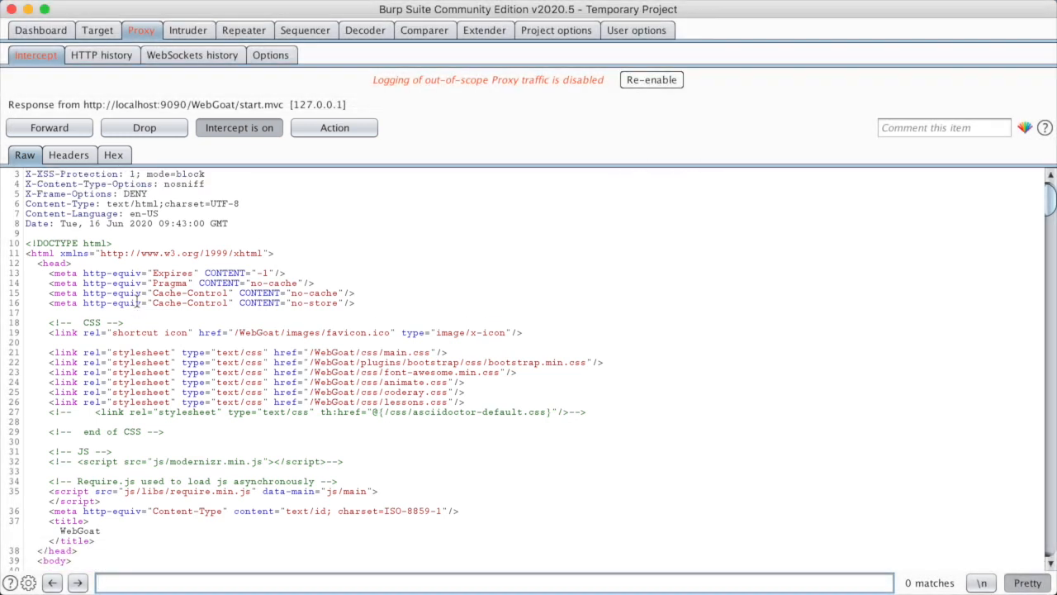
scroll(137, 302, up, 1)
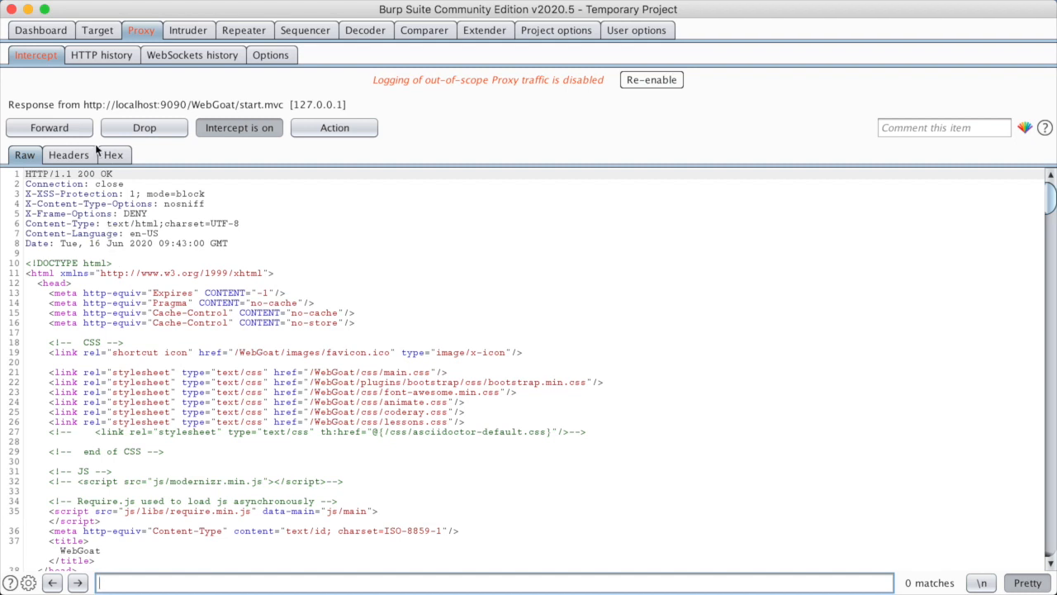
click(75, 560)
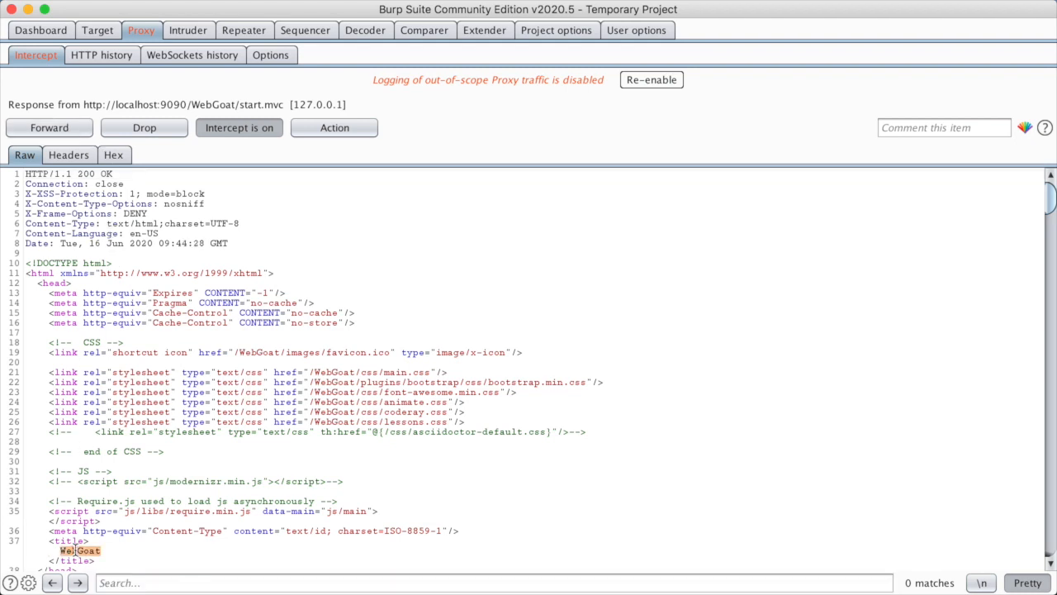
click(74, 550)
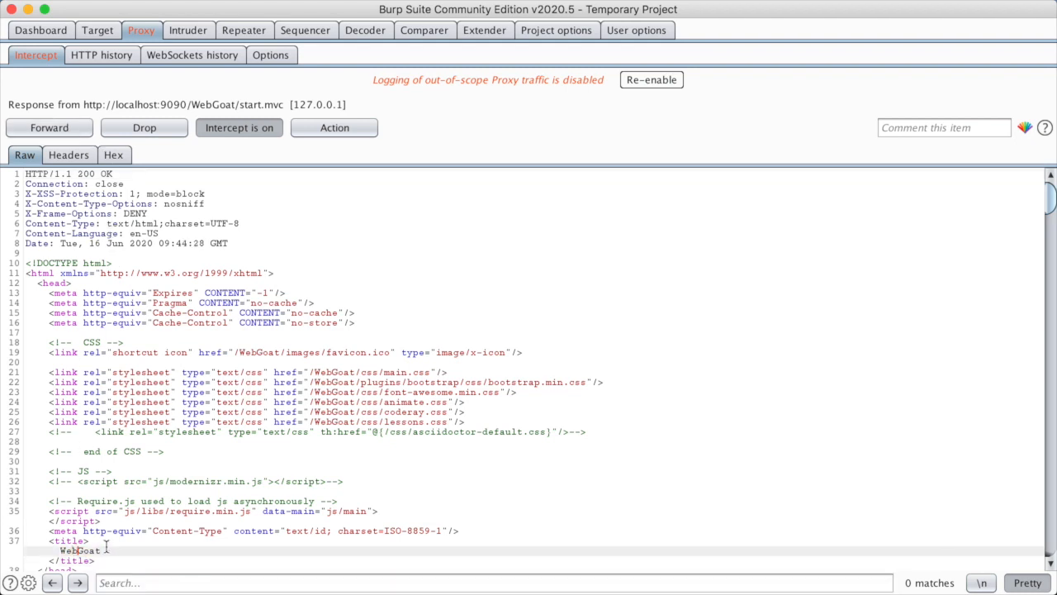
key(shift+Left)
key(shift+Left)
key(shift+Left)
key(shift+Left)
text(CAT)
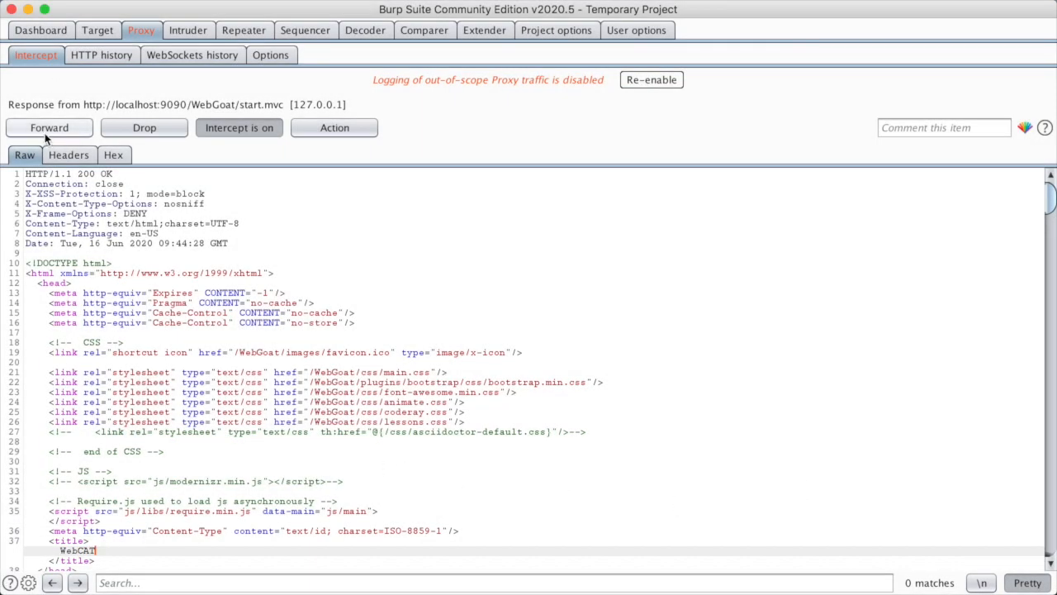
Forward the edited response, turn interception off, and return to Firefox to see the WebCAT tab title
click(44, 133)
click(208, 127)
key(super+Tab)
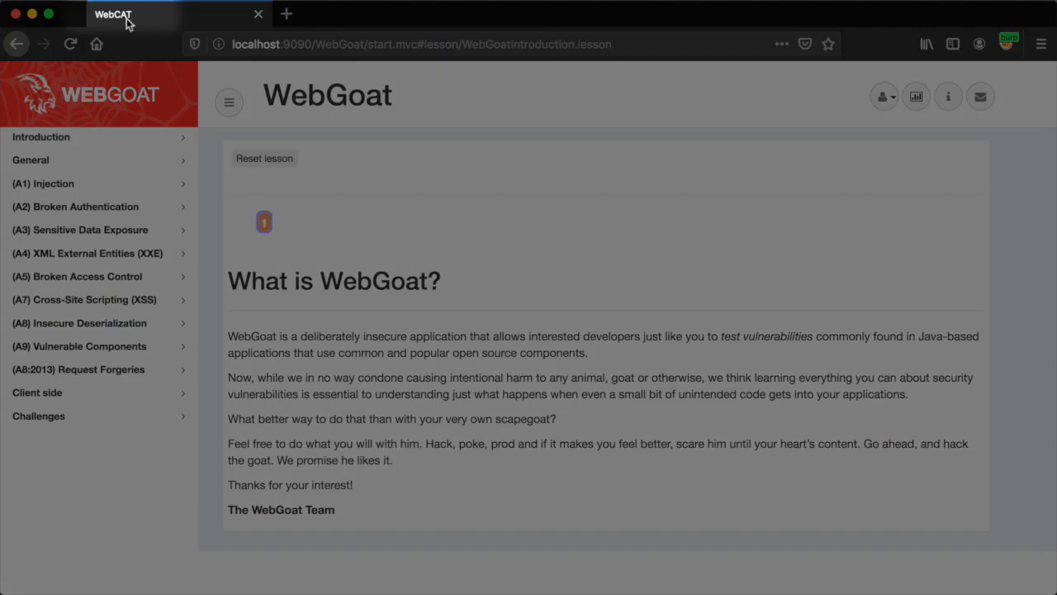